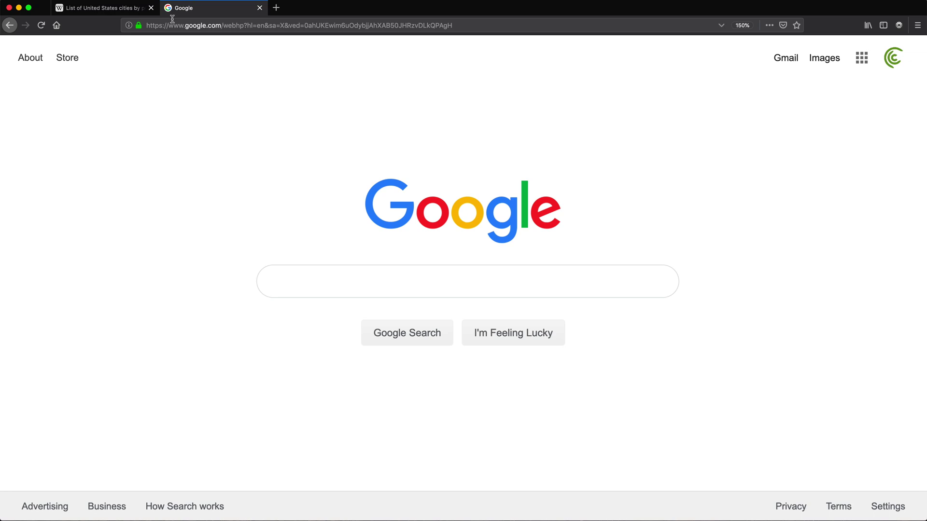
# Open the Wikipedia page List of United States cities by population and look through its introduction and main table of ranked cities.
pyautogui.click(115, 14)
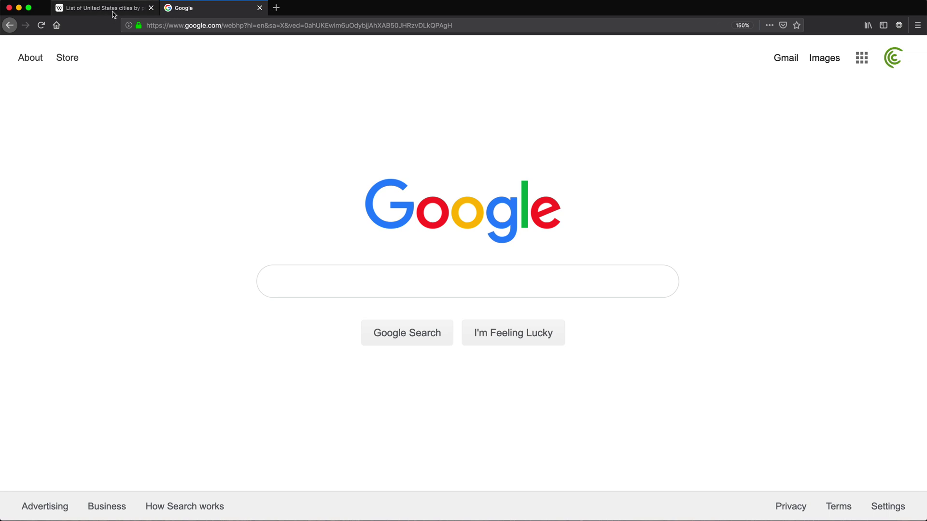
pyautogui.scroll(-4, 420, 222)
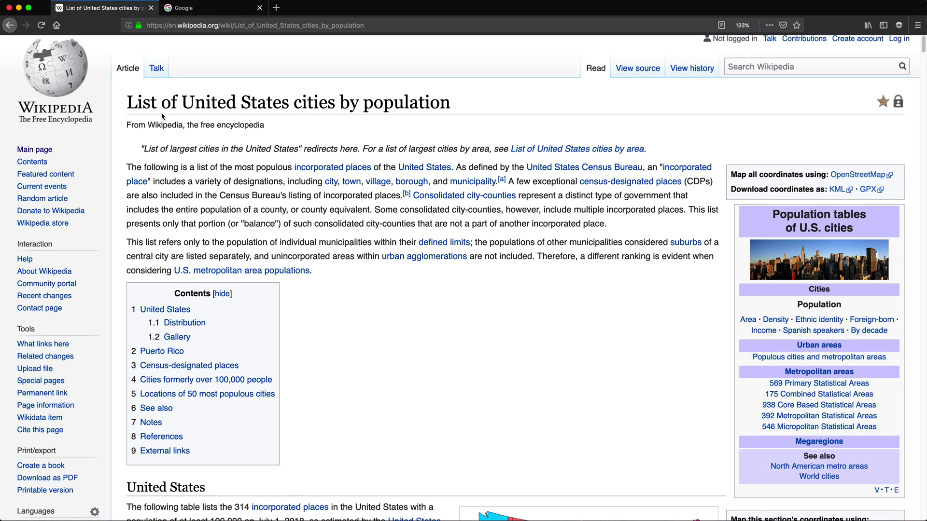
pyautogui.scroll(4, 420, 222)
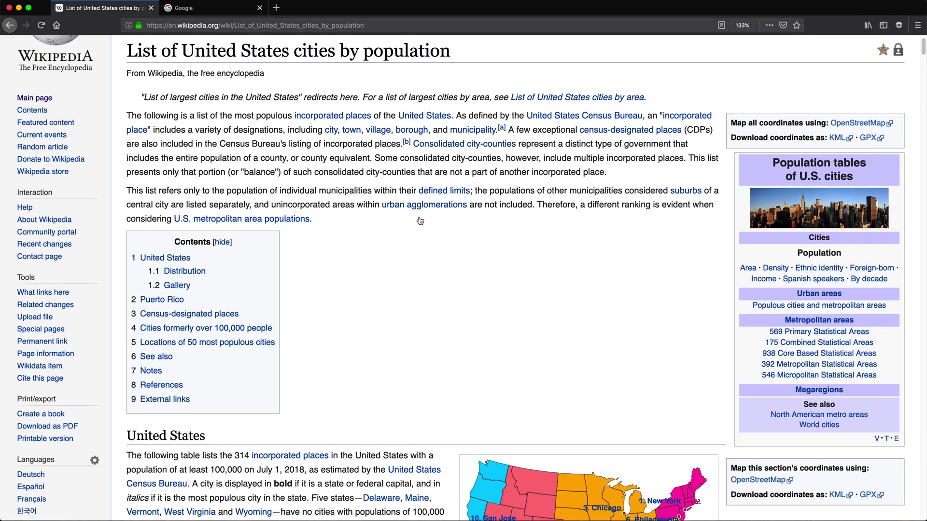
pyautogui.scroll(-6, 420, 222)
pyautogui.scroll(6, 420, 223)
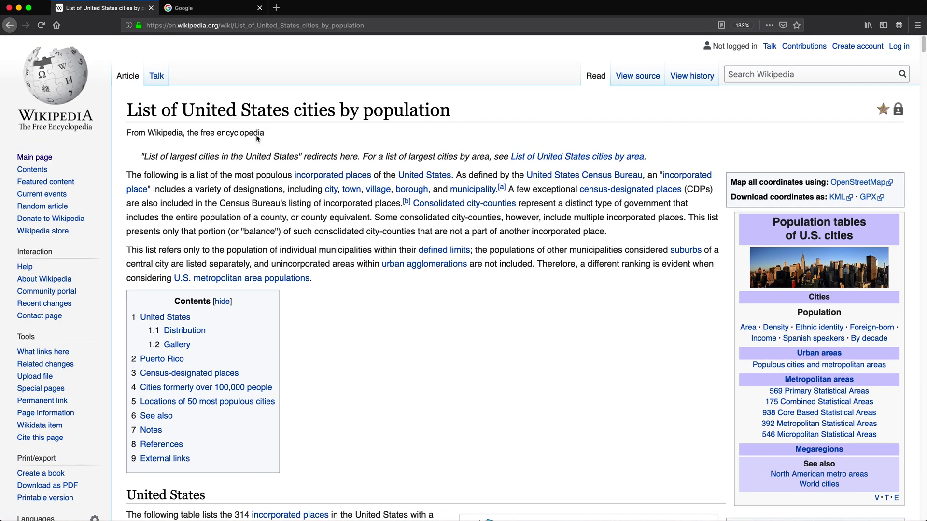
pyautogui.moveTo(197, 111); pyautogui.dragTo(405, 111)
pyautogui.scroll(-1, 378, 322)
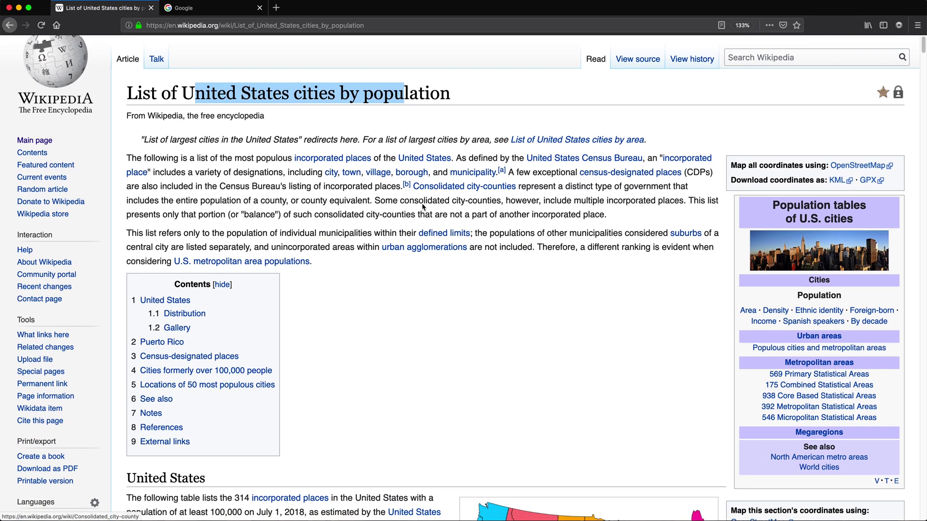
pyautogui.scroll(-10, 378, 321)
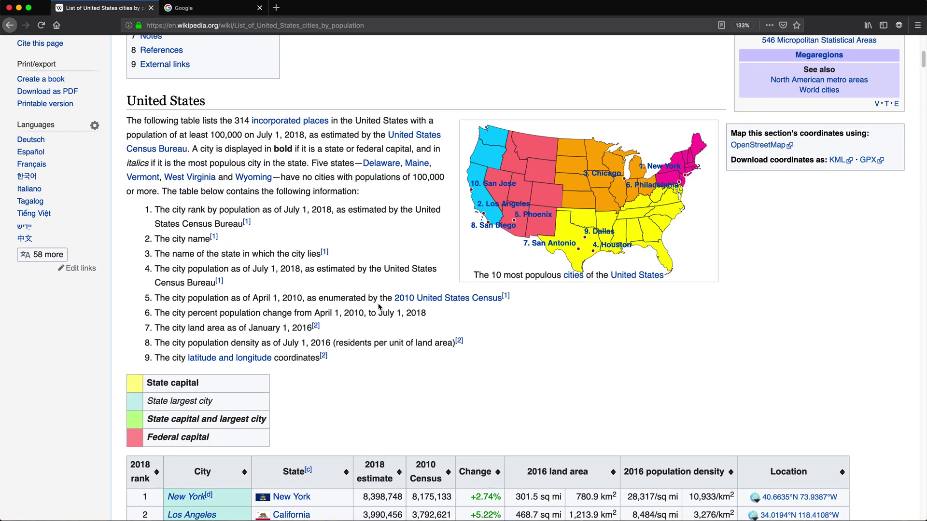
pyautogui.scroll(-9, 379, 307)
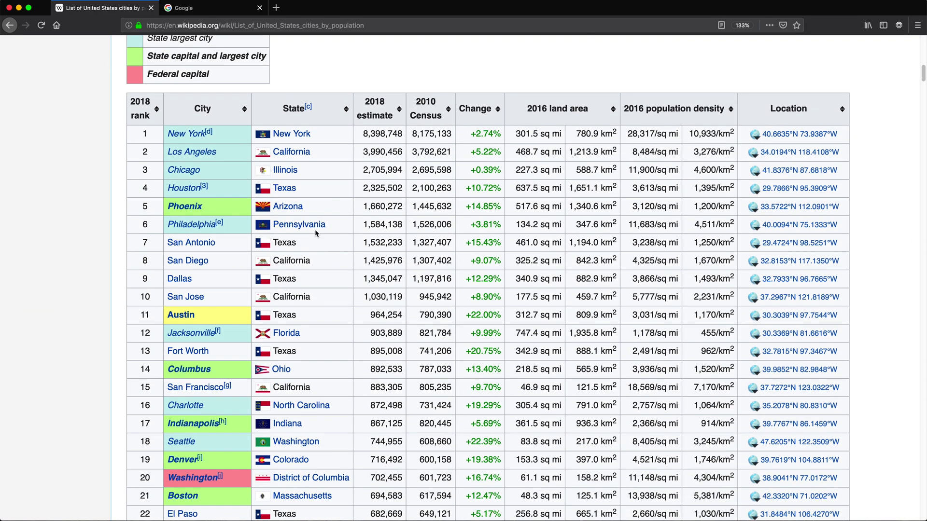
pyautogui.scroll(3, 203, 128)
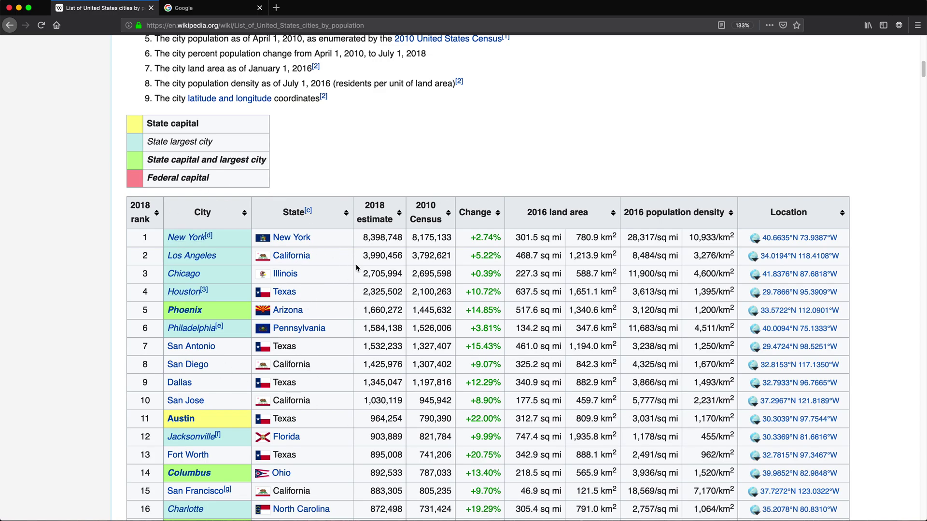
pyautogui.scroll(-16, 268, 308)
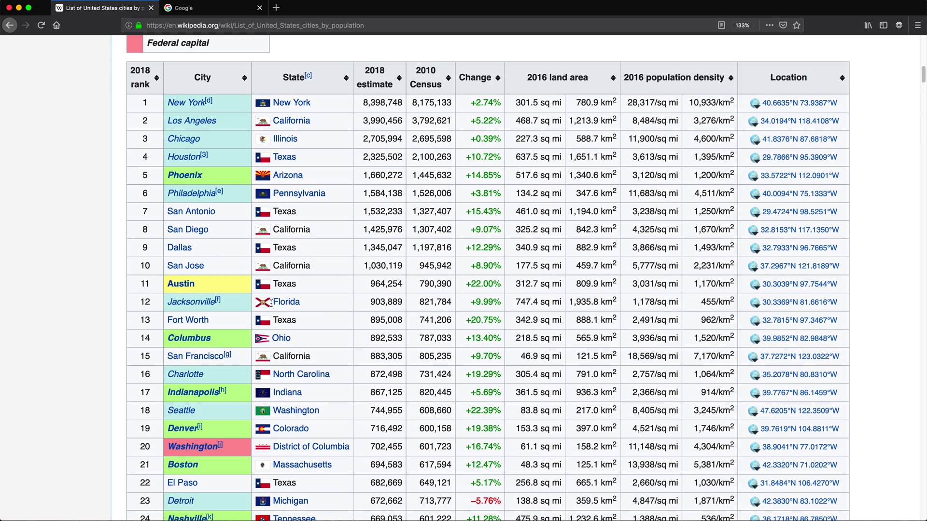
pyautogui.scroll(-20, 274, 302)
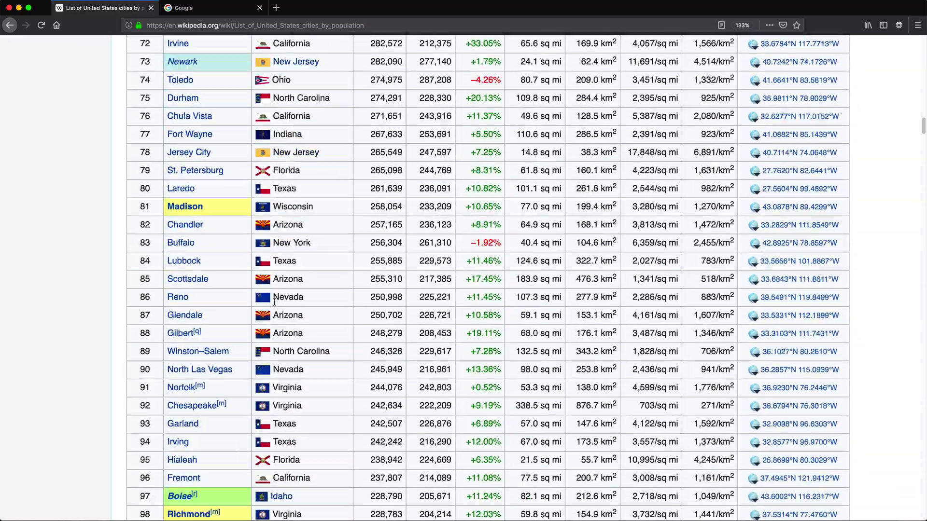
pyautogui.scroll(-20, 275, 304)
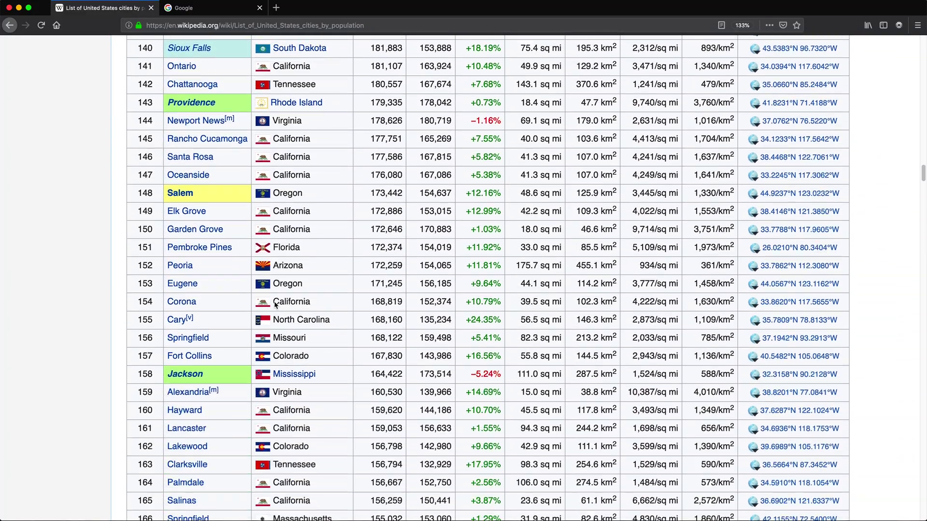
pyautogui.scroll(-20, 275, 306)
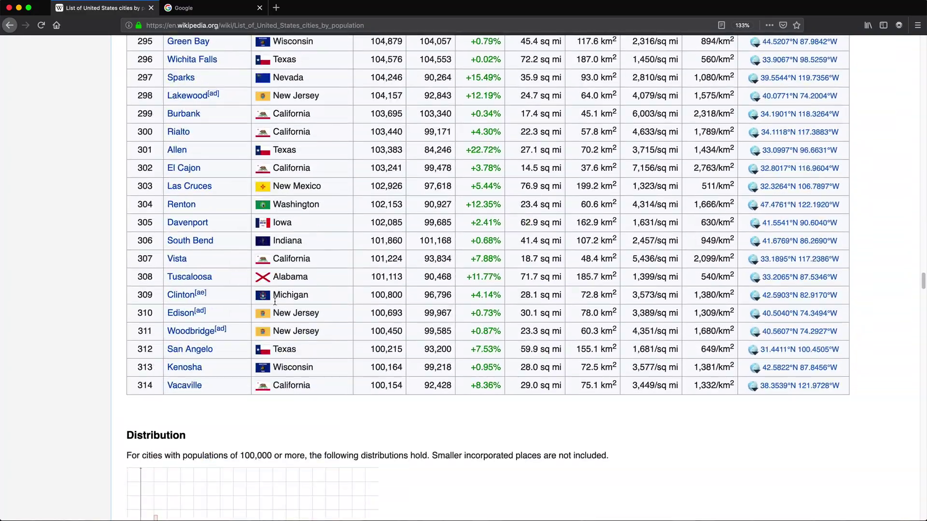
# Examine the Distribution tables, the city gallery, and the Puerto Rico and census-designated places tables further down the page.
pyautogui.scroll(-1, 282, 301)
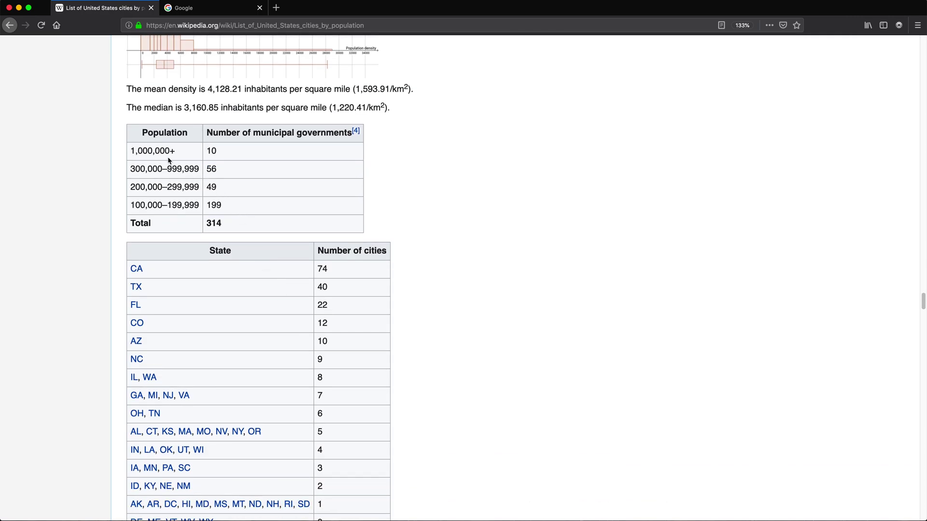
pyautogui.moveTo(154, 134); pyautogui.dragTo(300, 227)
pyautogui.scroll(-3, 189, 169)
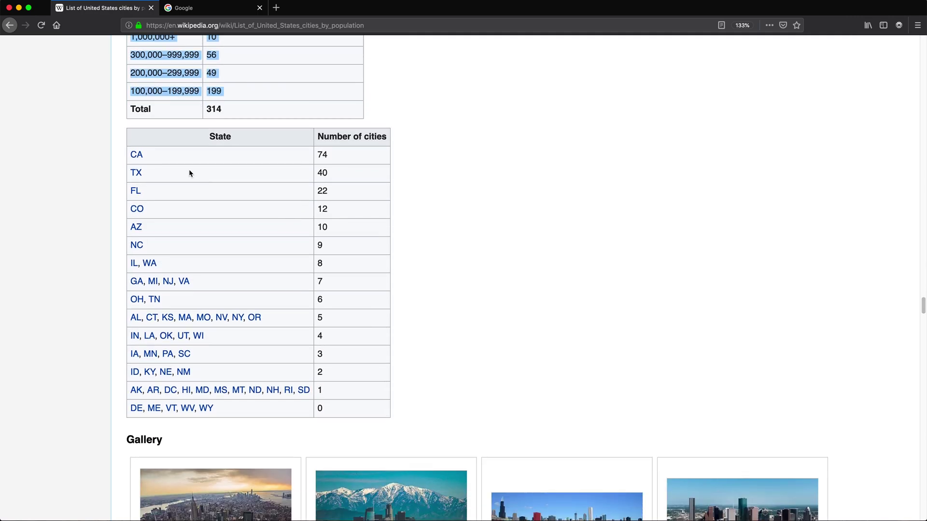
pyautogui.scroll(-1, 251, 241)
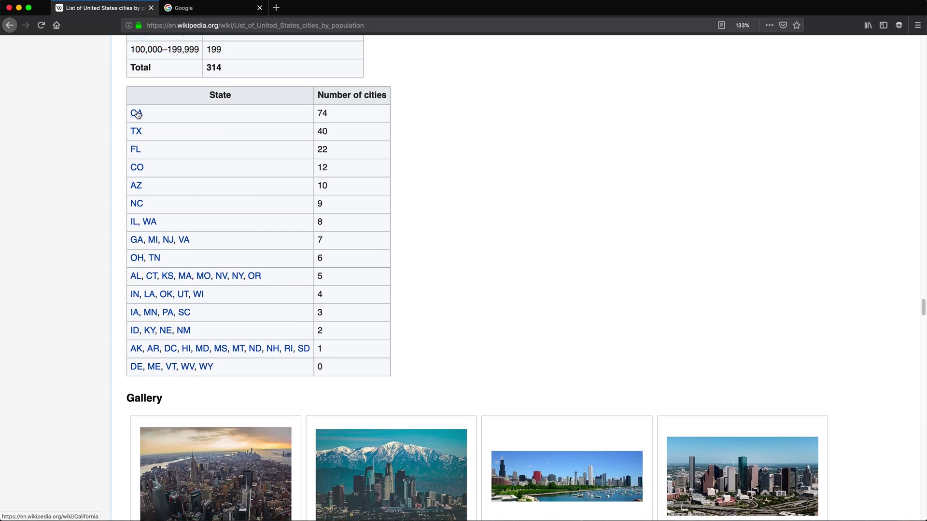
pyautogui.scroll(-2, 271, 215)
pyautogui.scroll(-20, 274, 219)
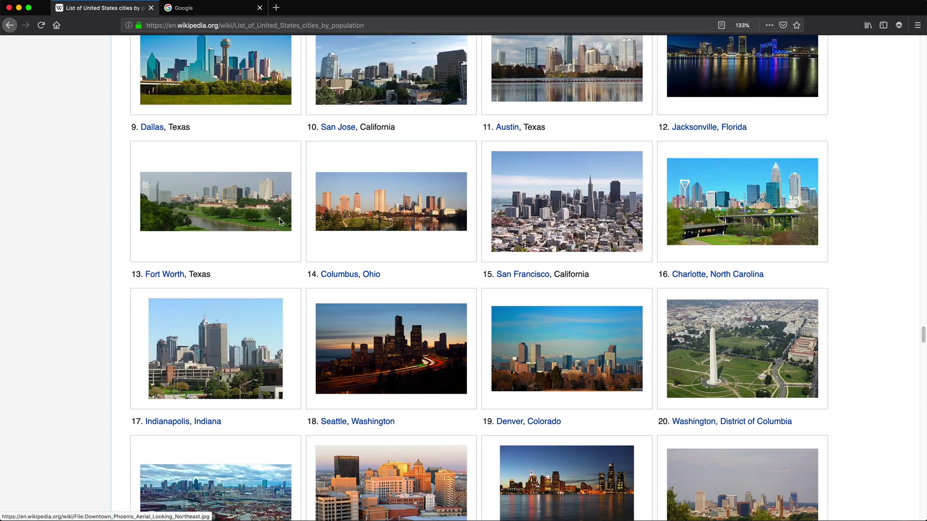
pyautogui.scroll(-20, 282, 221)
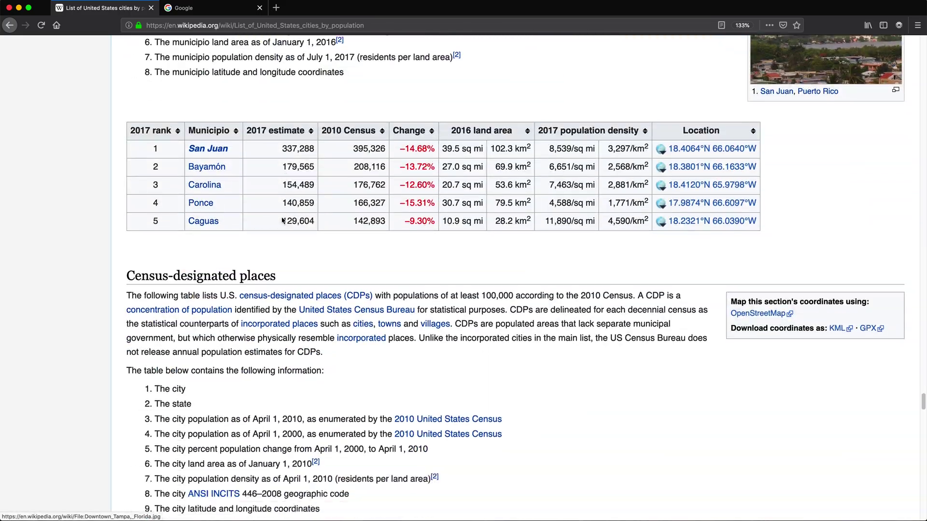
pyautogui.scroll(-20, 364, 333)
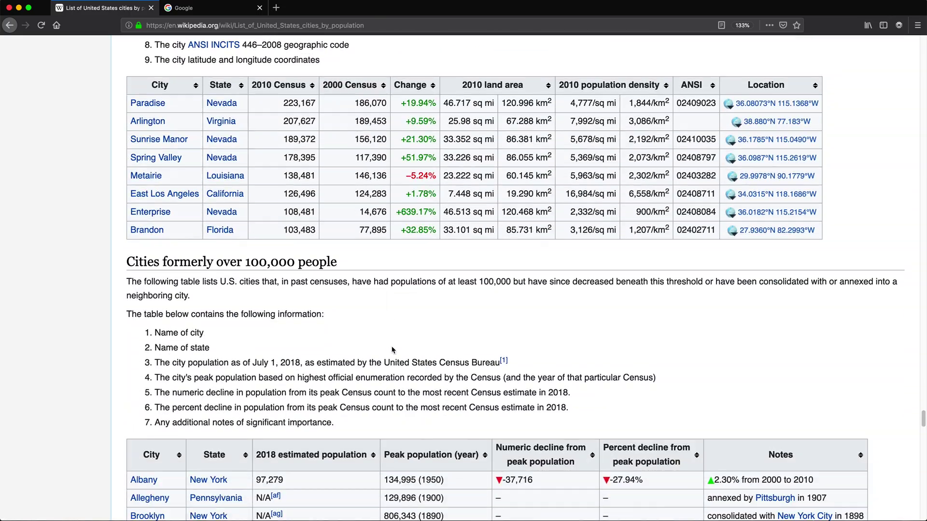
pyautogui.scroll(16, 364, 346)
pyautogui.scroll(10, 364, 346)
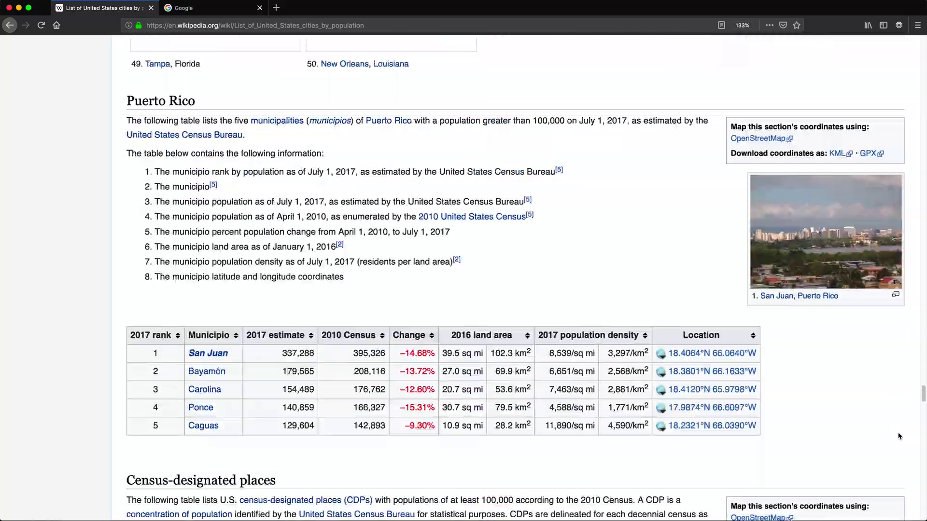
# Return to the main ranked cities table and copy the Wikipedia page's web address.
pyautogui.moveTo(921, 407); pyautogui.dragTo(920, 67)
pyautogui.scroll(2, 340, 264)
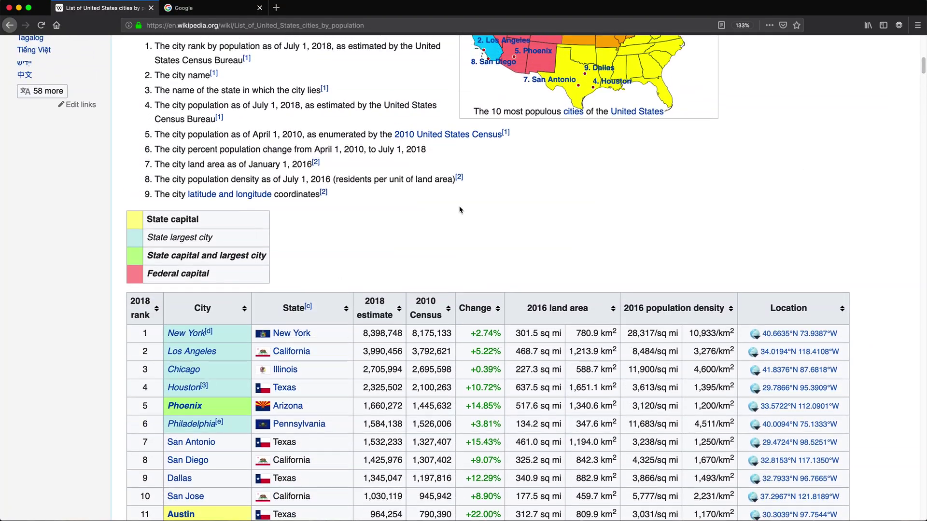
pyautogui.scroll(-10, 319, 227)
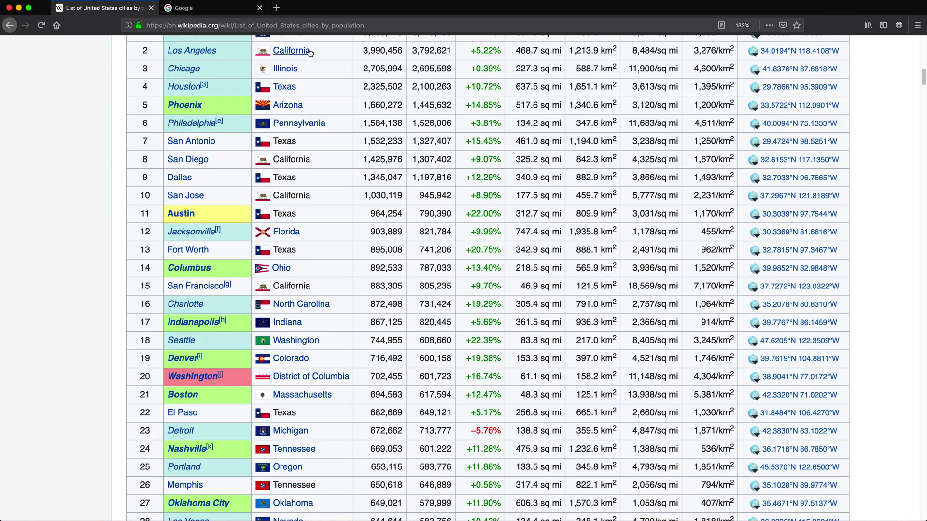
pyautogui.click(314, 27)
pyautogui.hotkey('ctrl', 'c')
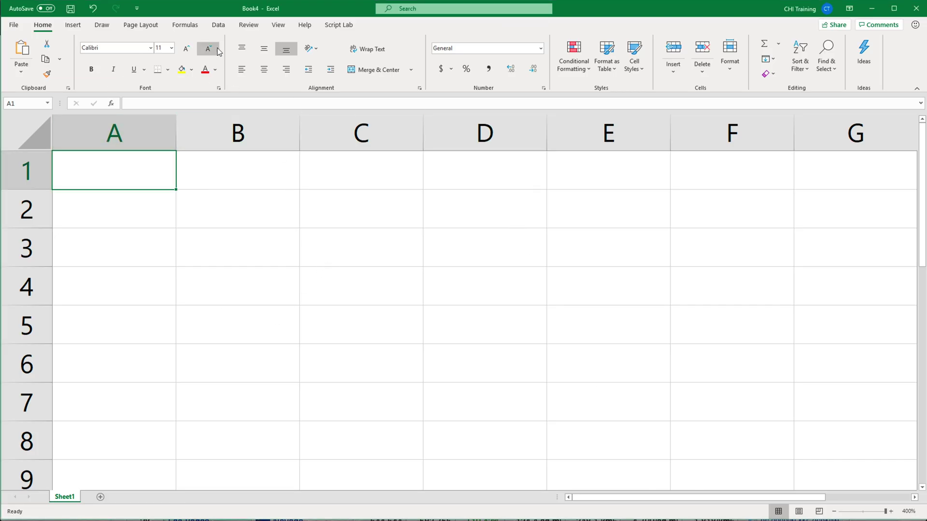
# Switch to the blank Excel workbook and start a data import from a web source.
pyautogui.click(224, 27)
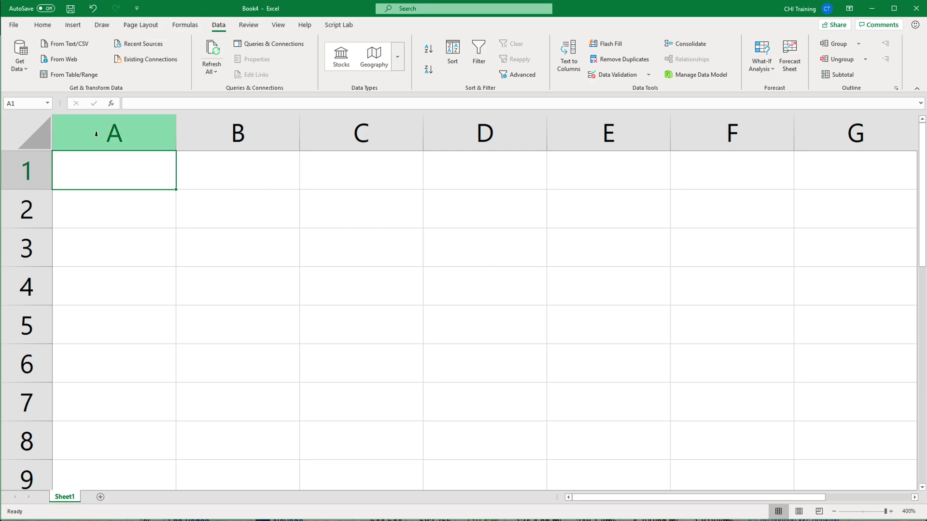
pyautogui.click(22, 71)
pyautogui.click(27, 72)
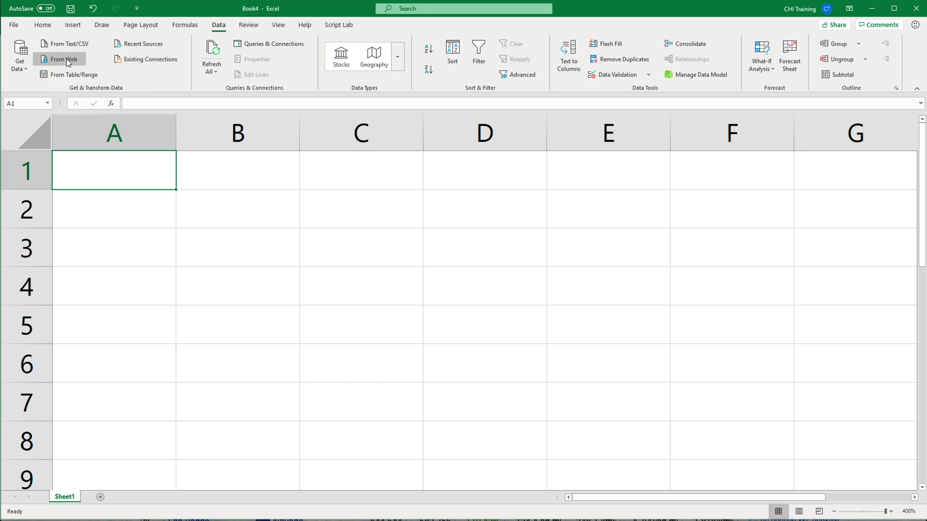
pyautogui.click(23, 70)
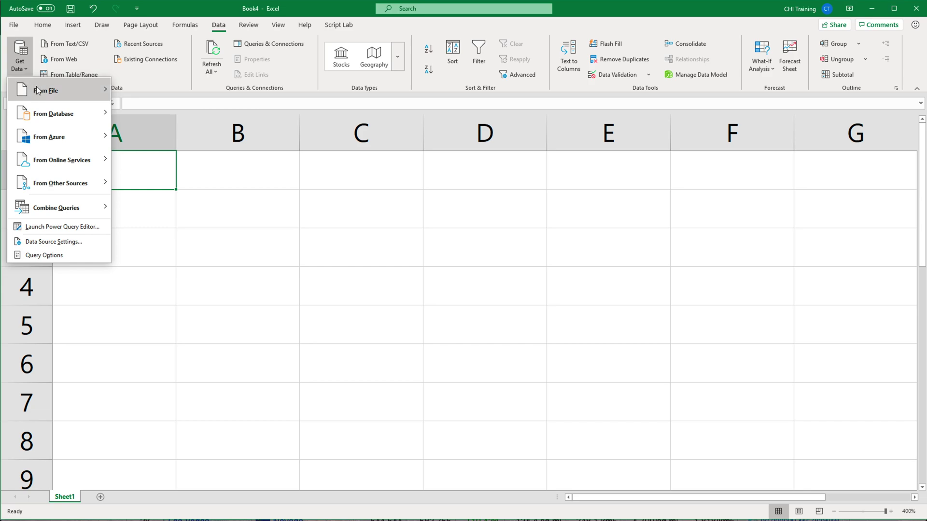
pyautogui.moveTo(83, 187)
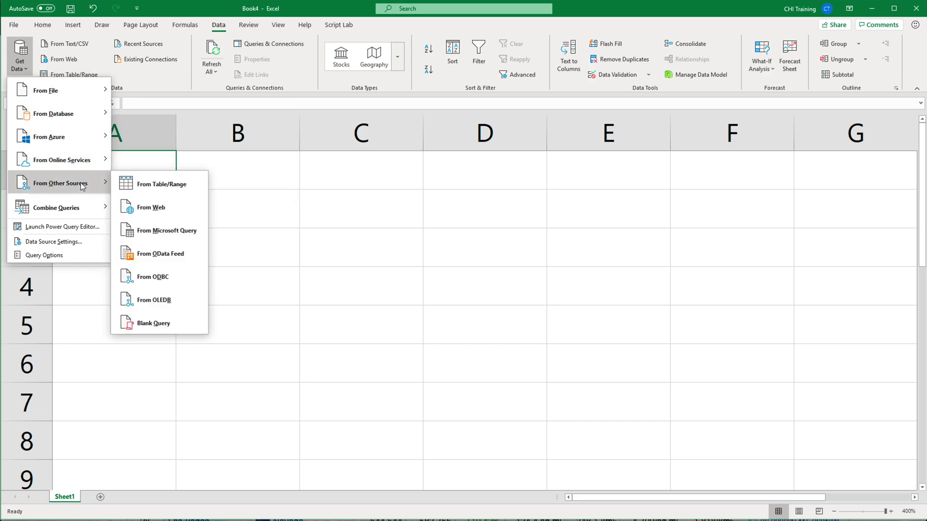
pyautogui.click(146, 208)
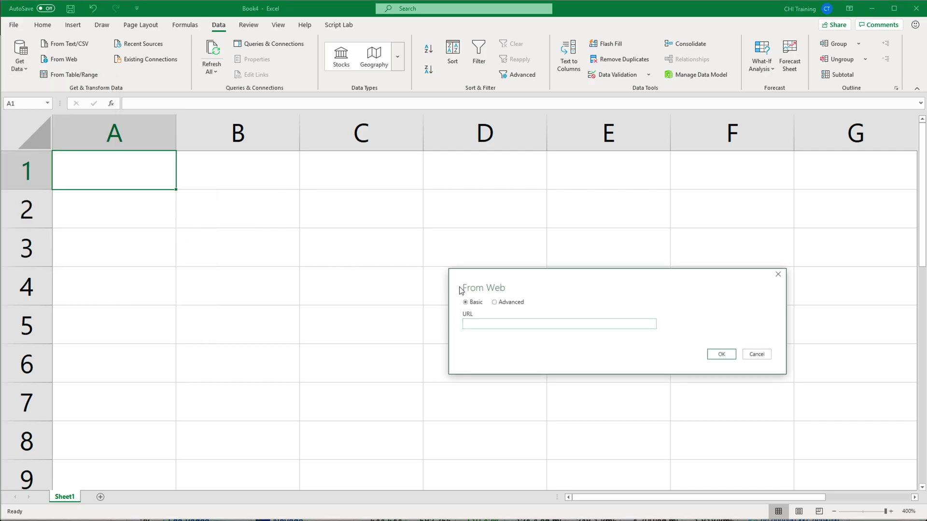
pyautogui.moveTo(560, 285); pyautogui.dragTo(471, 253)
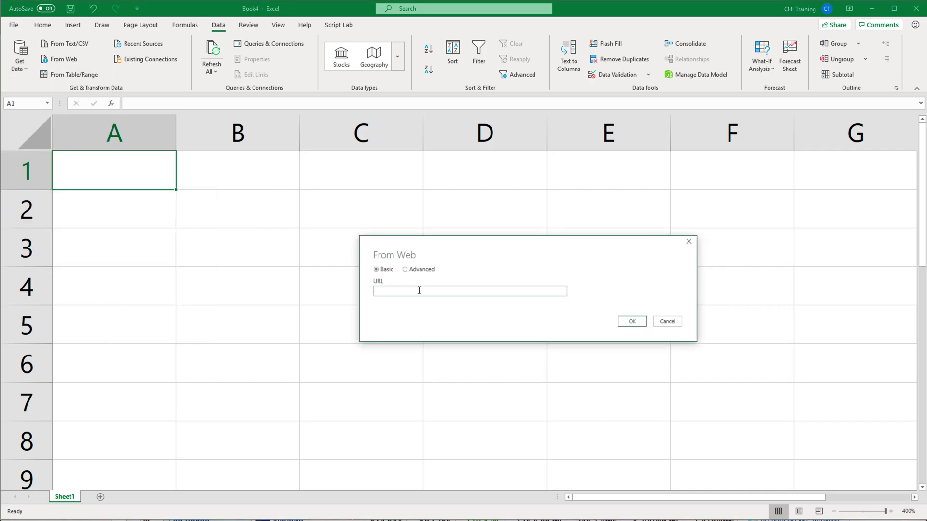
pyautogui.hotkey('ctrl', 'v')
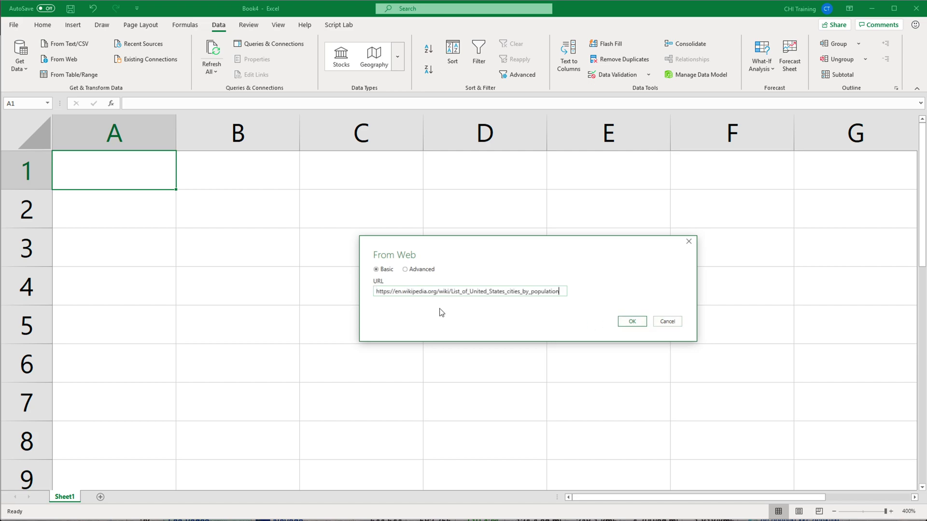
pyautogui.moveTo(395, 292); pyautogui.dragTo(376, 292)
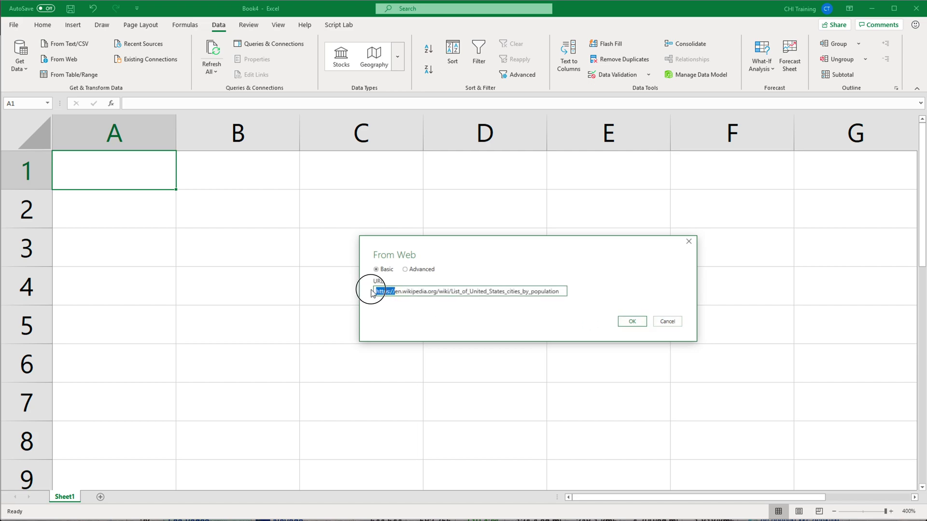
pyautogui.click(406, 292)
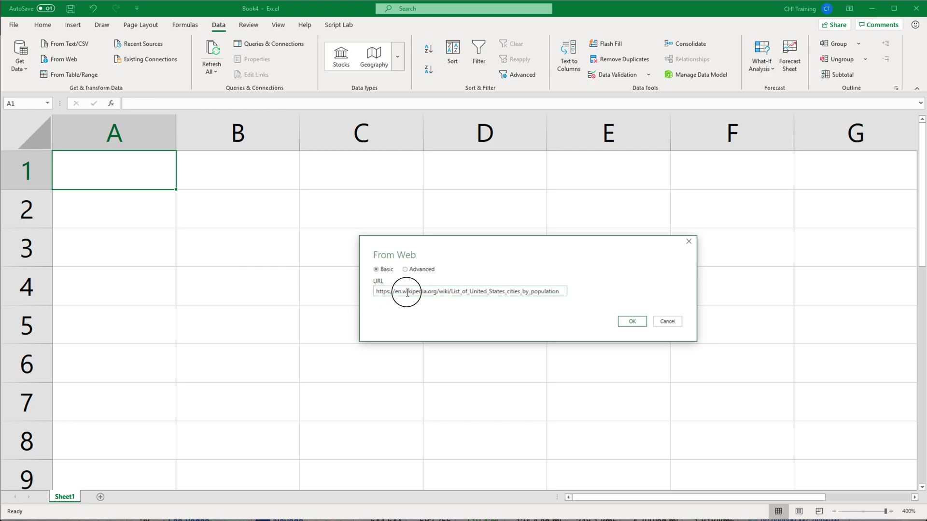
pyautogui.click(631, 322)
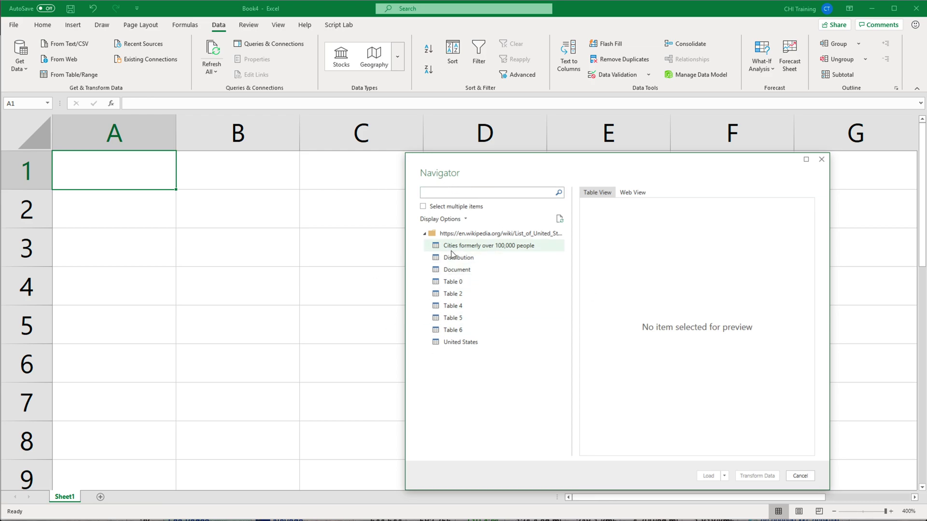
# Preview the "Cities formerly over 100,000 people" table, and examine that section and the main ranked table on the Wikipedia page in the browser.
pyautogui.click(483, 248)
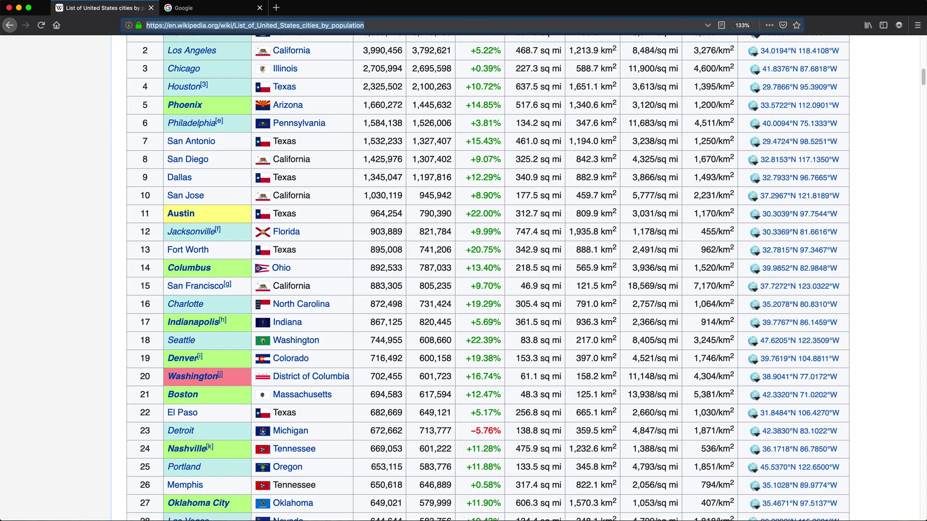
pyautogui.scroll(10, 541, 188)
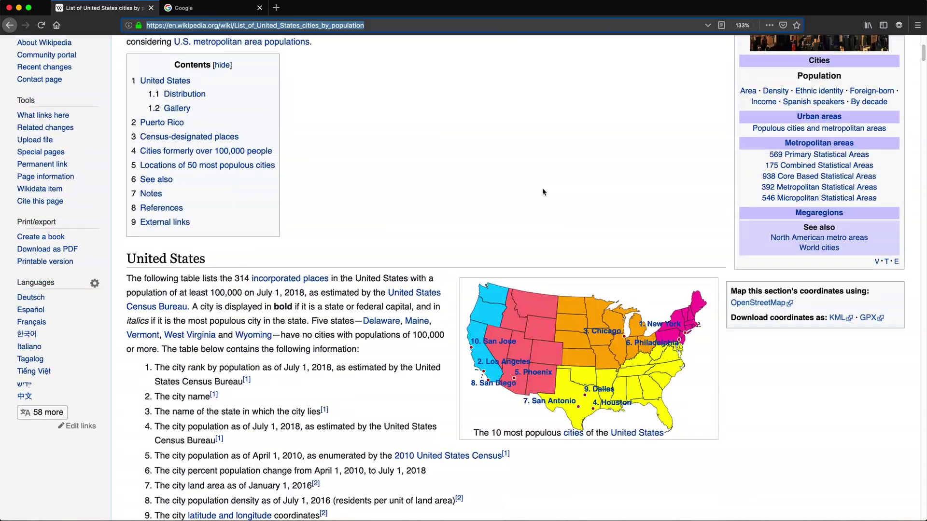
pyautogui.scroll(-3, 542, 193)
pyautogui.scroll(-20, 541, 219)
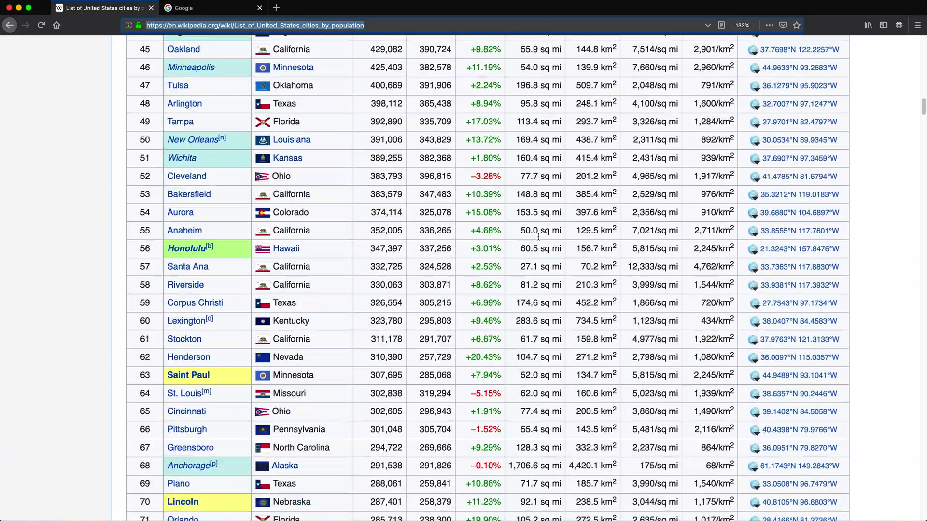
pyautogui.scroll(-8, 540, 240)
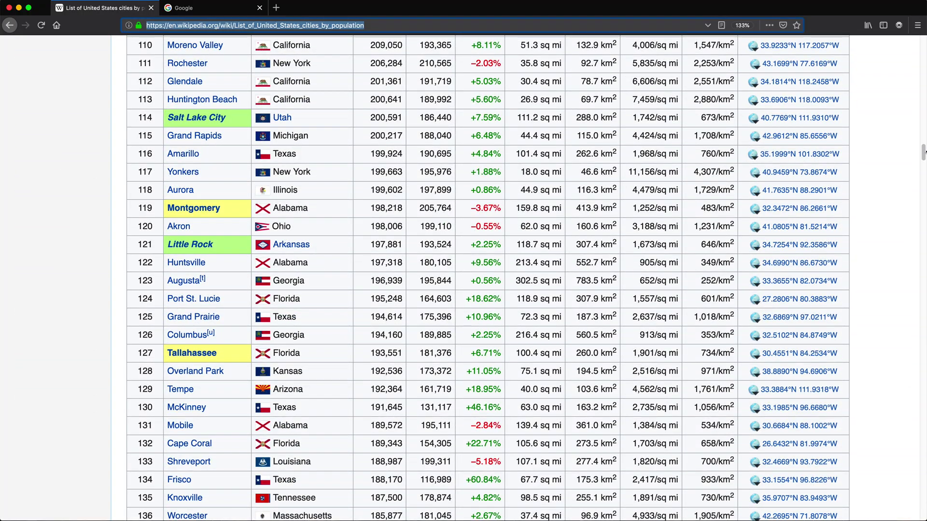
pyautogui.moveTo(923, 152); pyautogui.dragTo(921, 431)
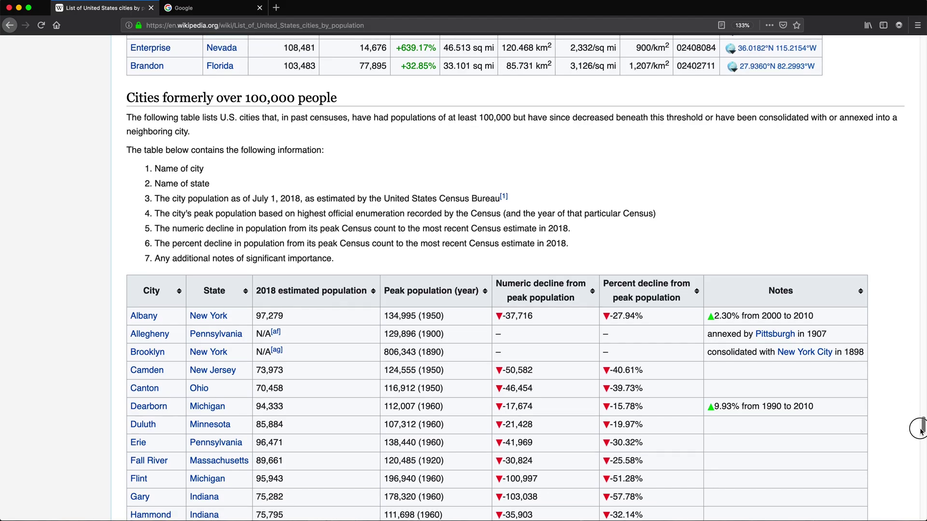
pyautogui.scroll(-5, 445, 106)
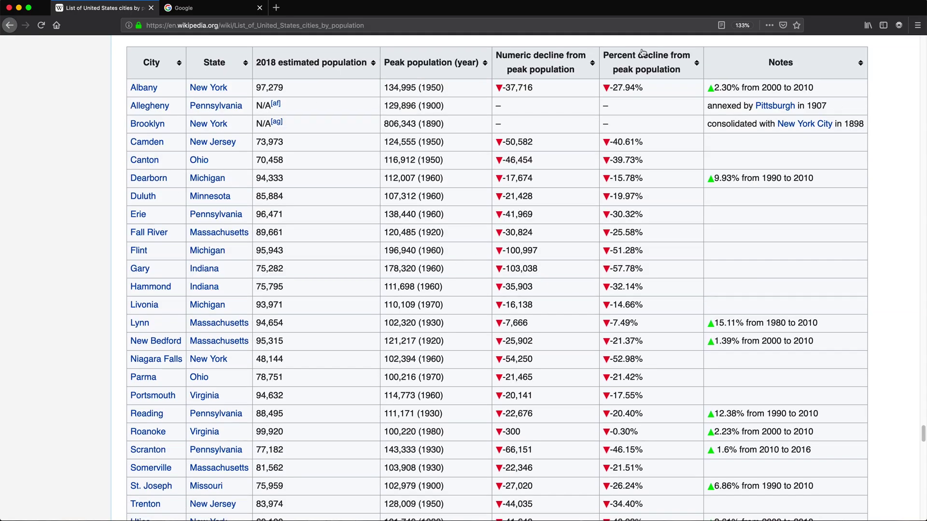
pyautogui.moveTo(923, 432); pyautogui.dragTo(923, 53)
pyautogui.scroll(-10, 487, 278)
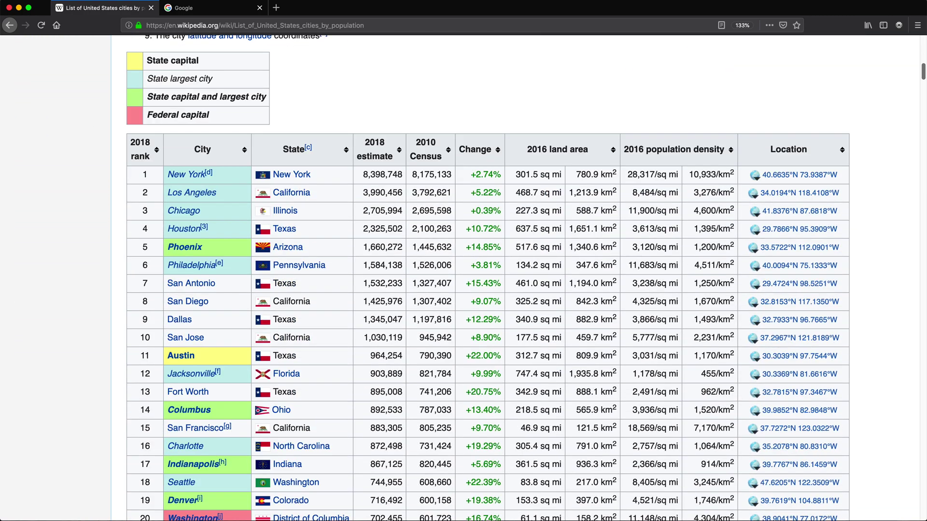
pyautogui.scroll(1, 717, 233)
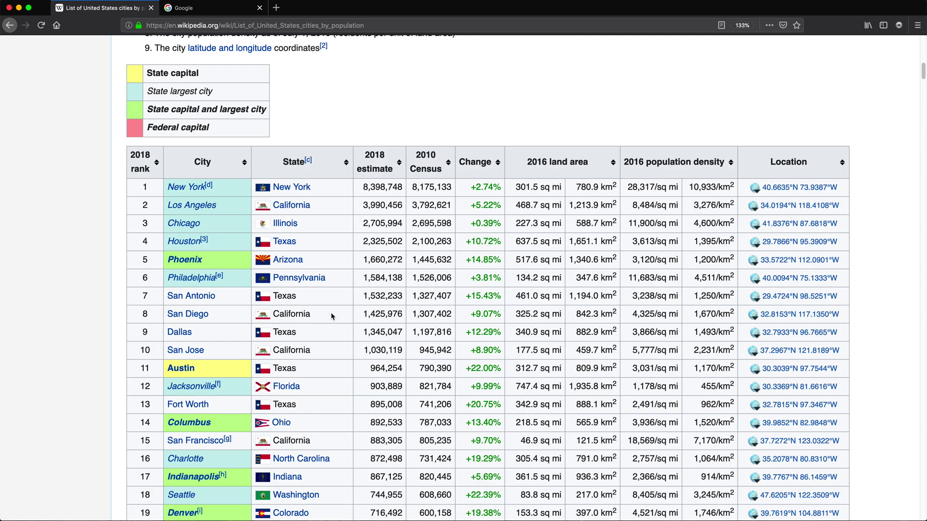
pyautogui.scroll(1, 332, 317)
pyautogui.scroll(-2, 332, 316)
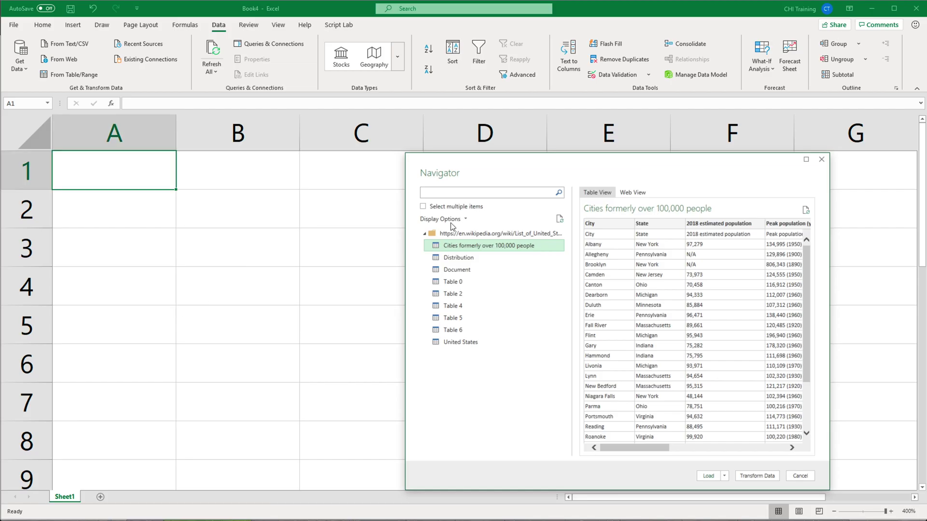
# Return to Excel and preview the Distribution, Document, Table 0, Table 2, Table 4, Table 5, Table 6 and United States tables.
pyautogui.click(487, 263)
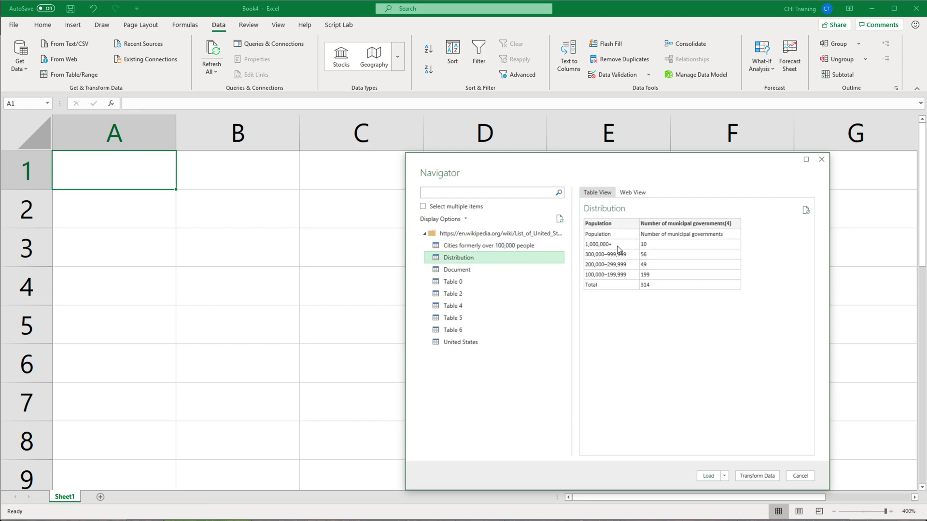
pyautogui.click(471, 271)
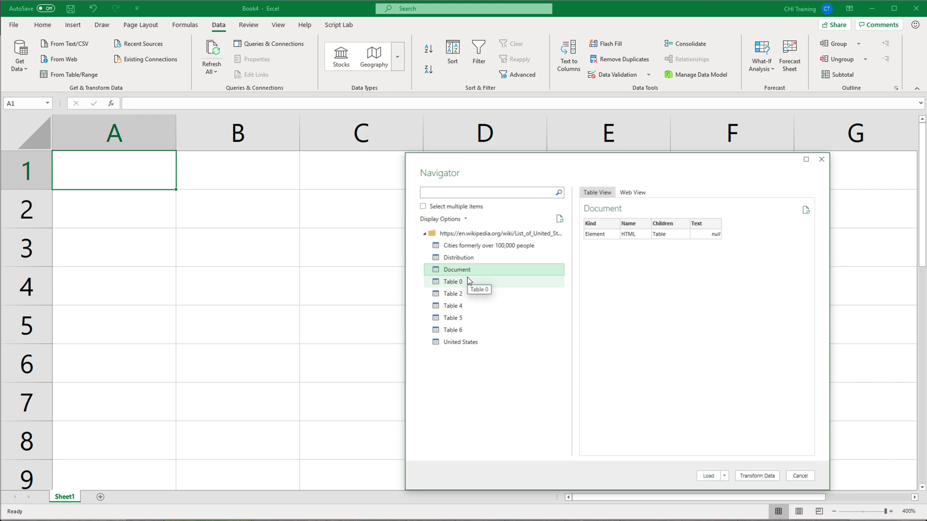
pyautogui.click(467, 282)
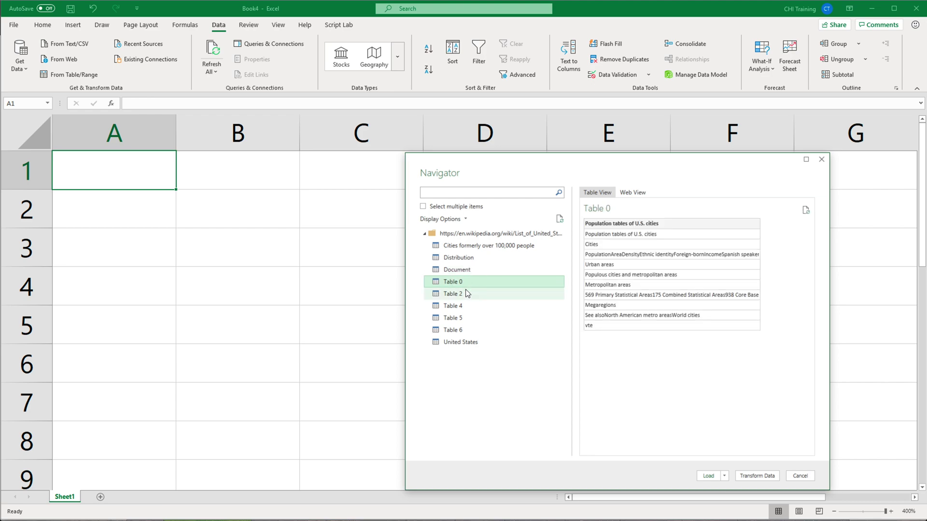
pyautogui.click(466, 293)
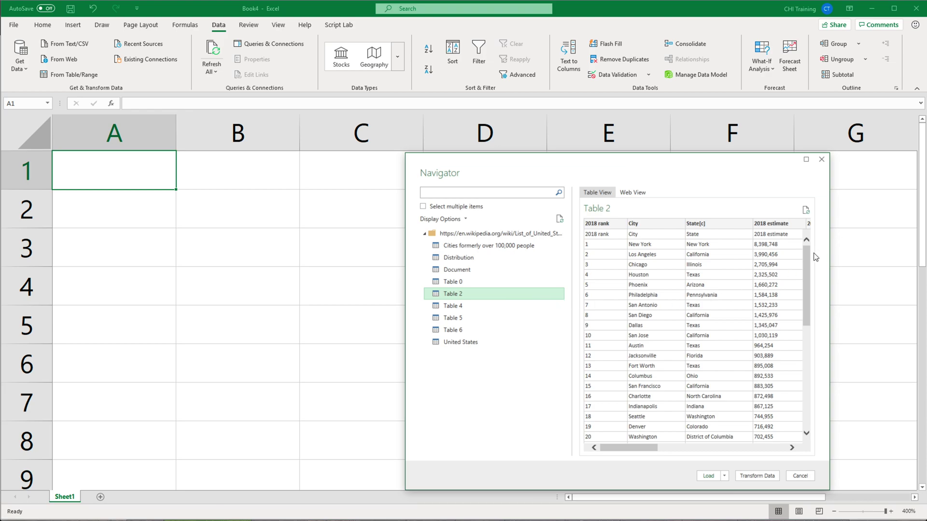
pyautogui.moveTo(804, 261); pyautogui.dragTo(811, 385)
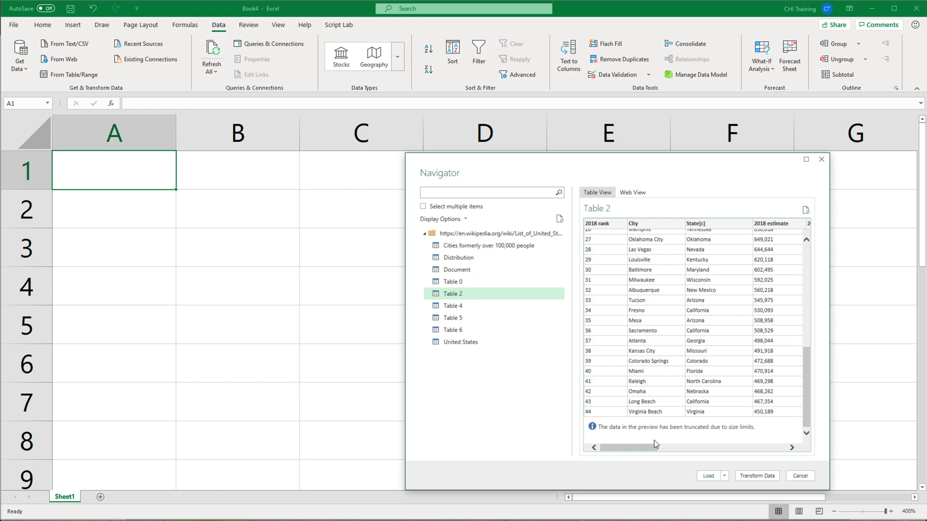
pyautogui.scroll(10, 607, 434)
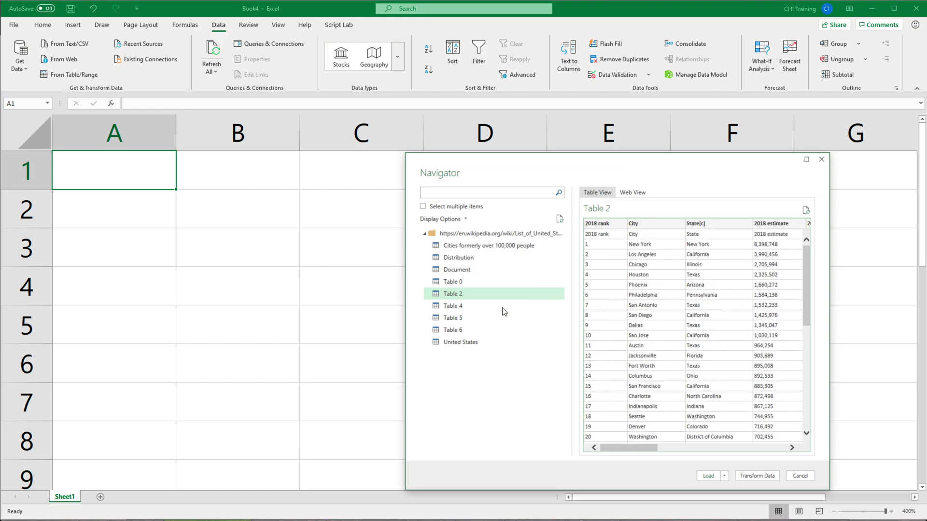
pyautogui.click(470, 310)
pyautogui.click(467, 318)
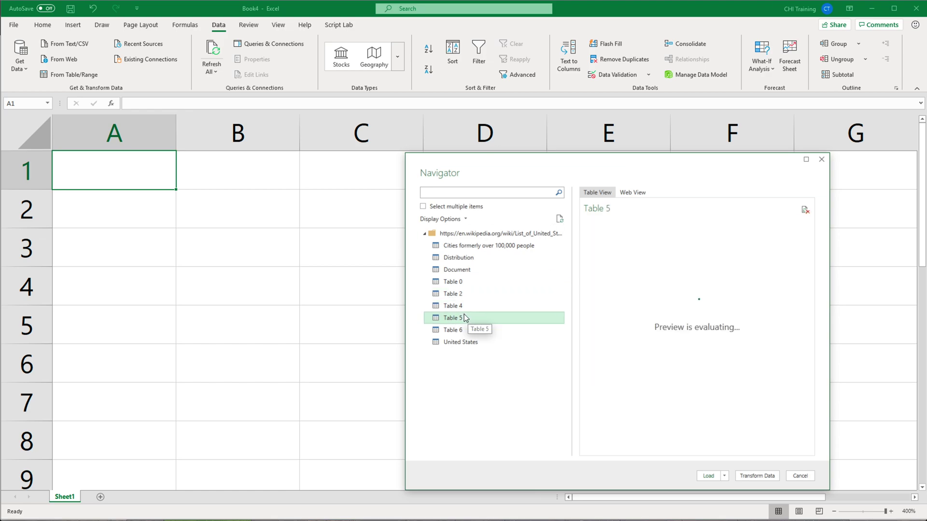
pyautogui.click(464, 329)
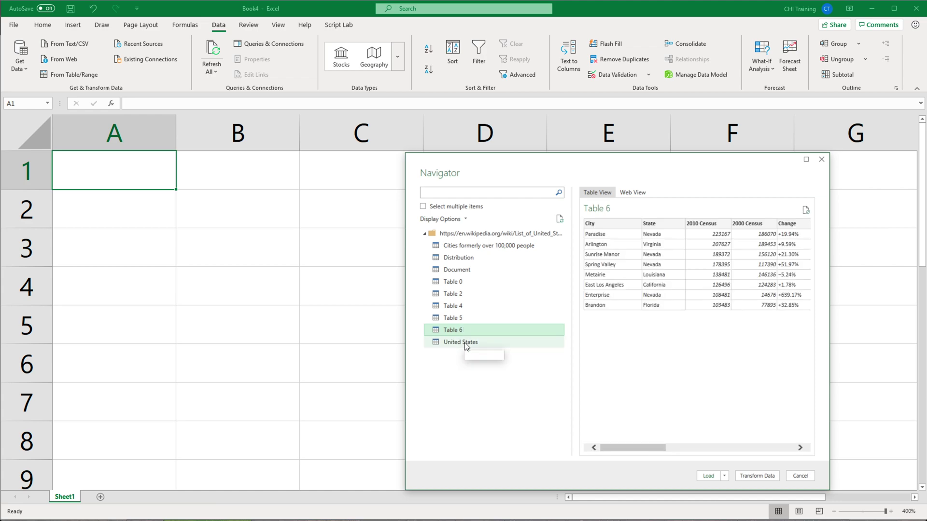
pyautogui.click(465, 343)
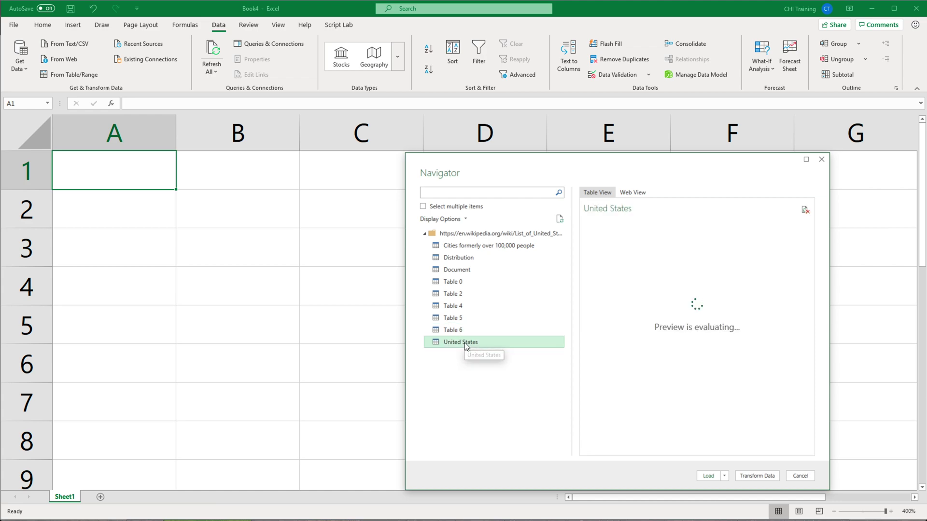
# Choose Table 2 as the single table to import and open it for transforming in the Power Query Editor.
pyautogui.click(452, 295)
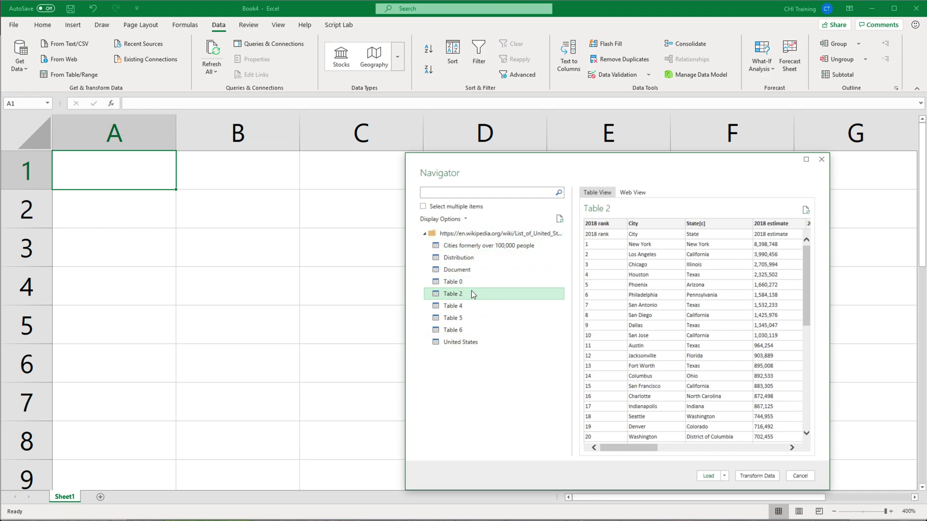
pyautogui.click(423, 208)
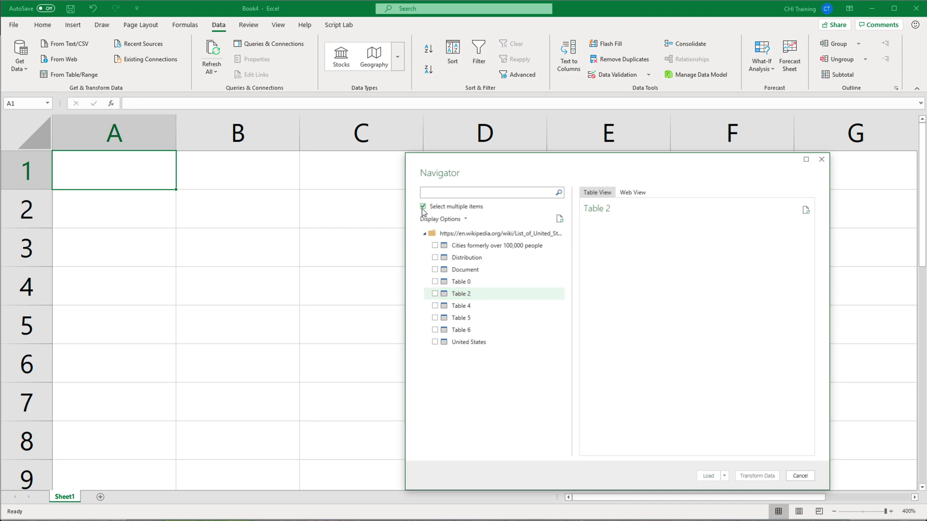
pyautogui.click(423, 207)
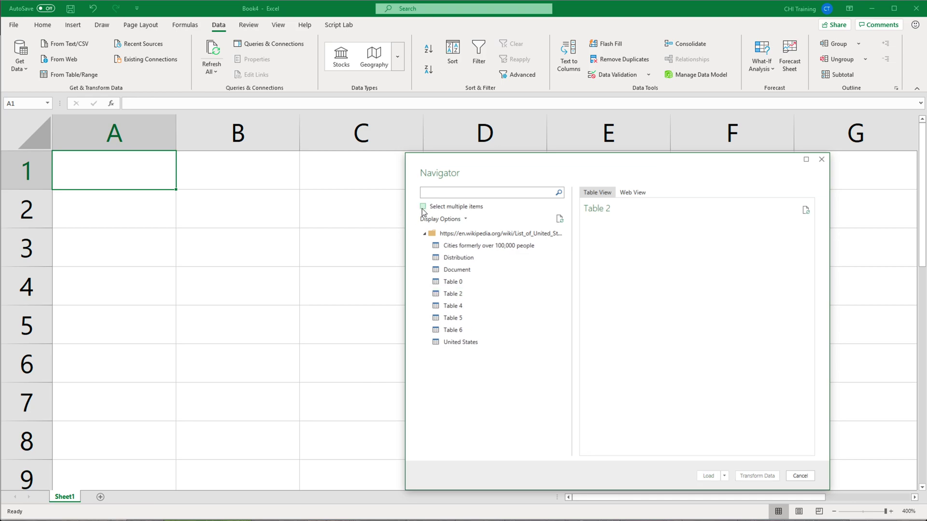
pyautogui.click(460, 296)
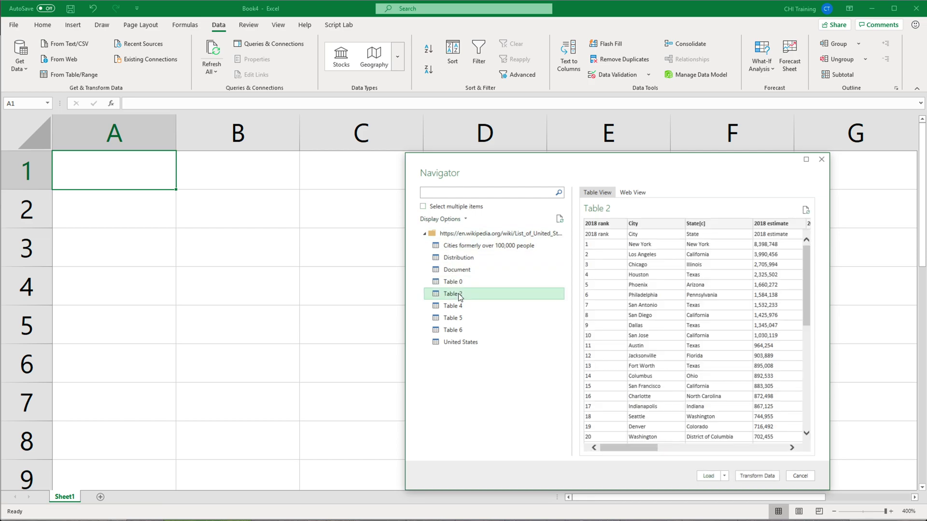
pyautogui.click(757, 476)
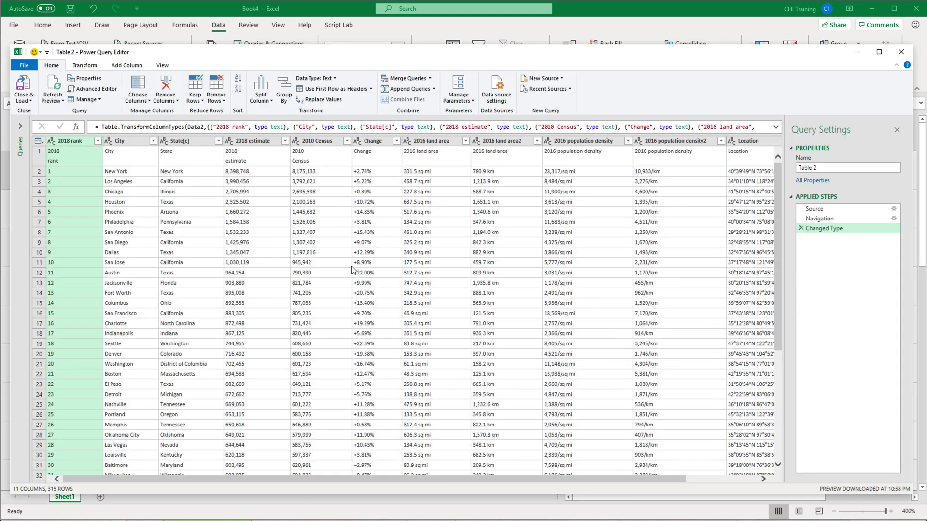
# Examine the query's city rows down to the end of the list and the rank, city and state cells in the first row.
pyautogui.click(123, 185)
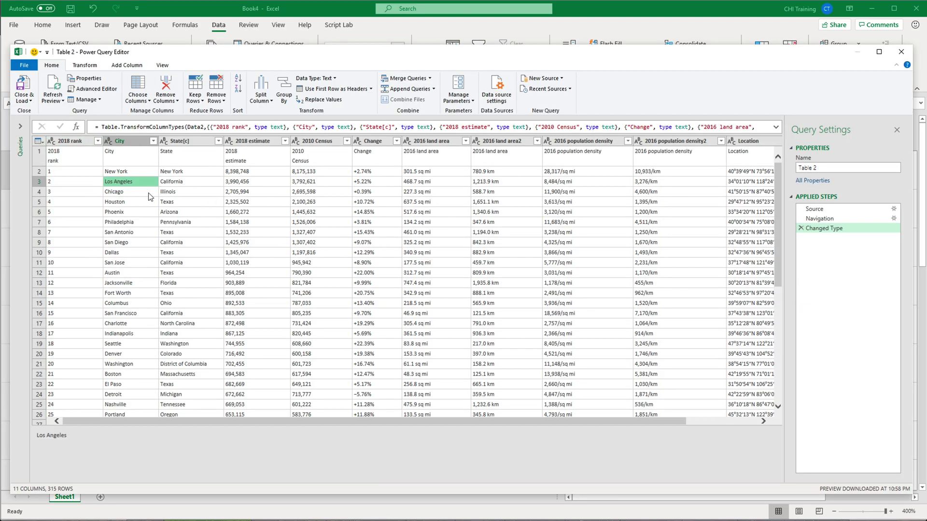
pyautogui.click(121, 205)
pyautogui.scroll(-20, 133, 296)
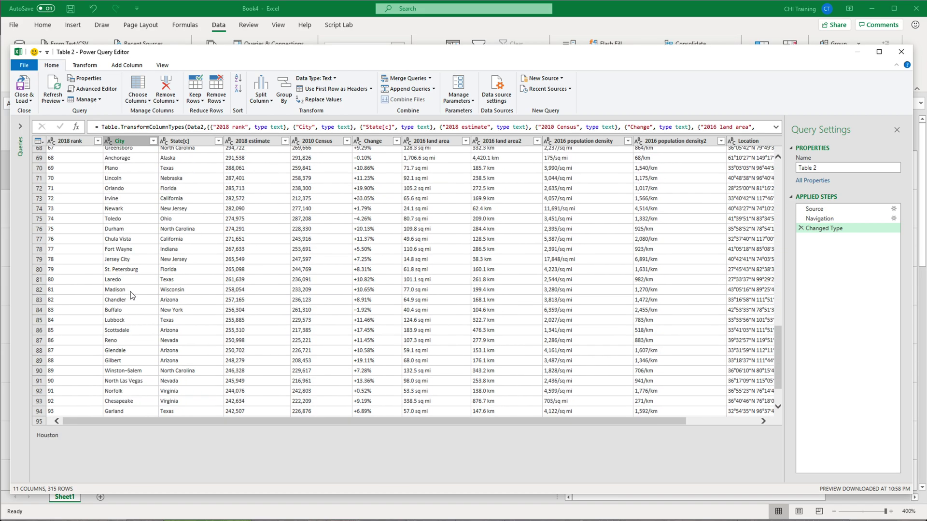
pyautogui.scroll(-20, 131, 293)
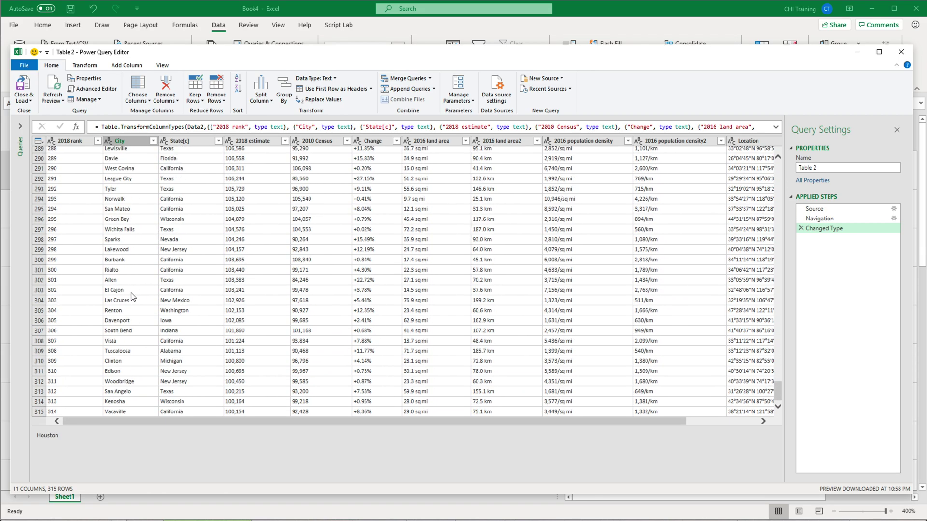
pyautogui.scroll(20, 82, 370)
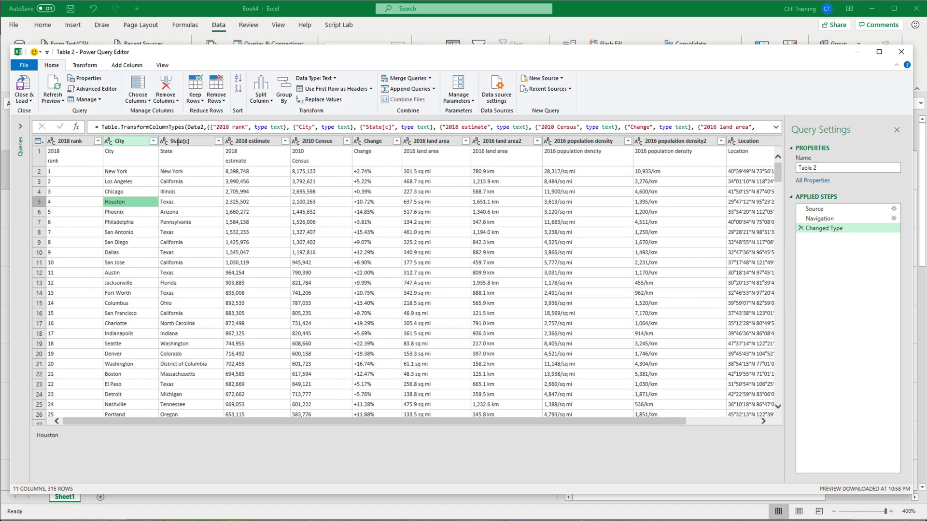
pyautogui.click(57, 157)
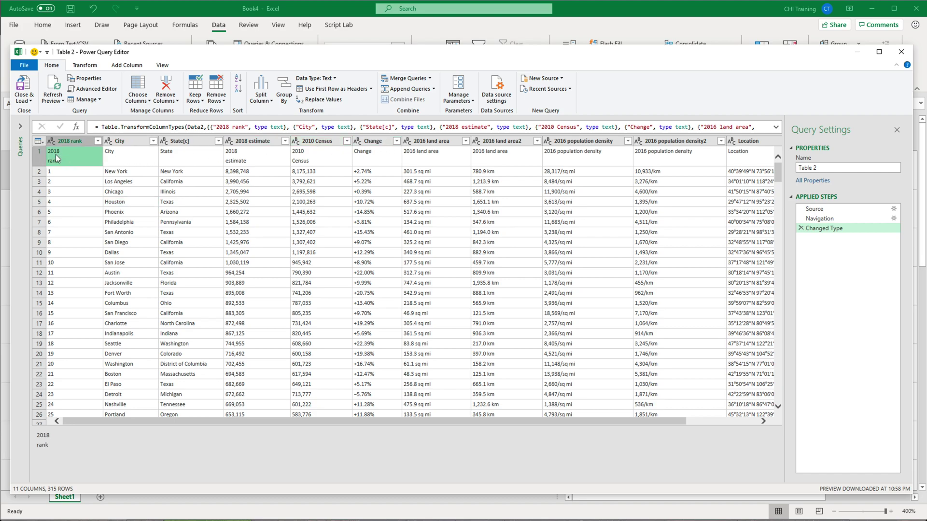
pyautogui.click(120, 161)
pyautogui.click(199, 163)
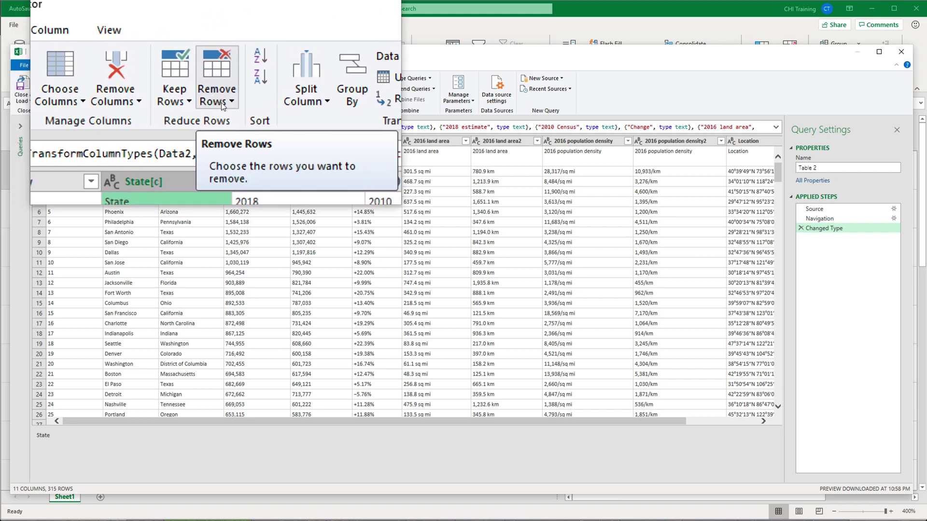
# Remove the top 1 row, which repeats the column headers, and check the new first row's city and rank cells.
pyautogui.click(222, 105)
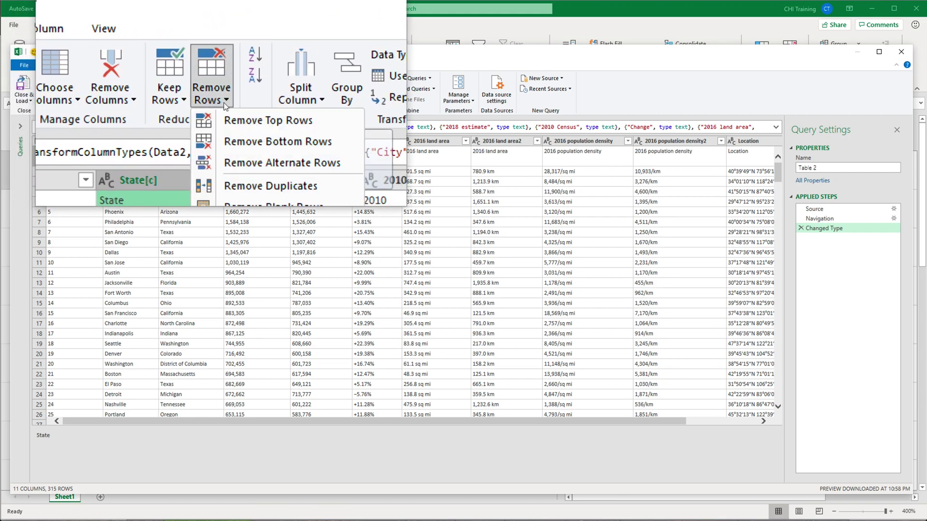
pyautogui.click(248, 112)
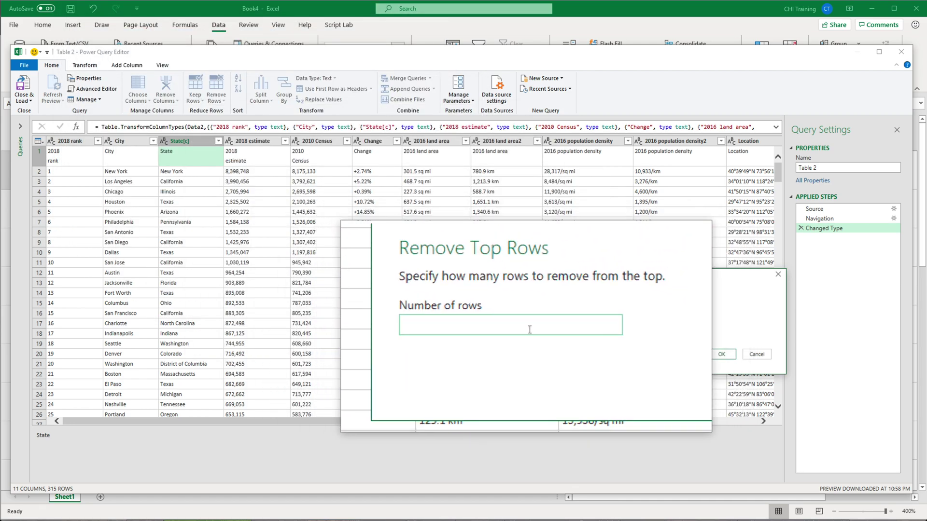
pyautogui.press('super+Escape')
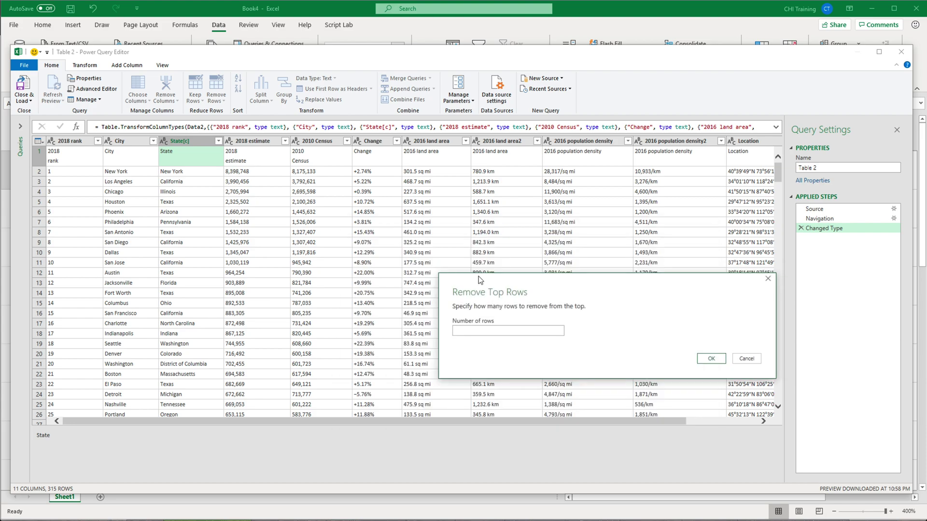
pyautogui.click(478, 333)
pyautogui.click(711, 360)
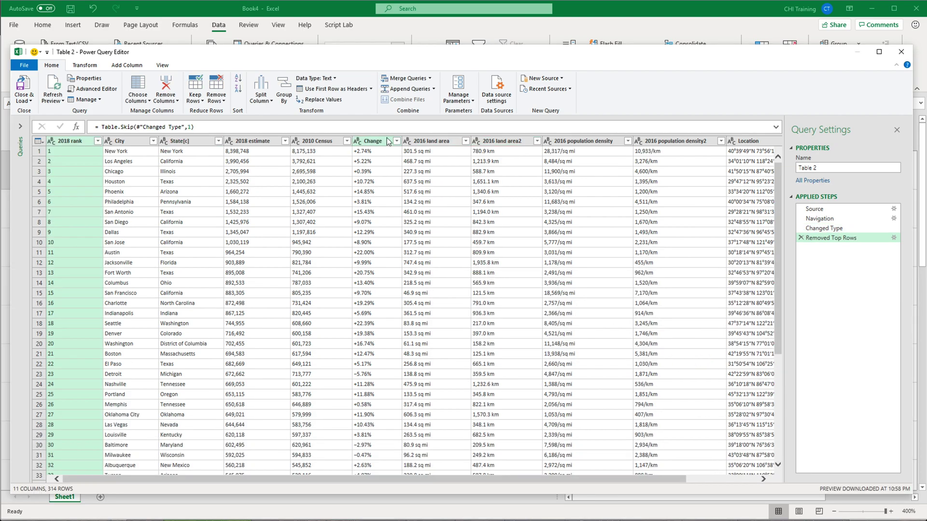
pyautogui.click(111, 154)
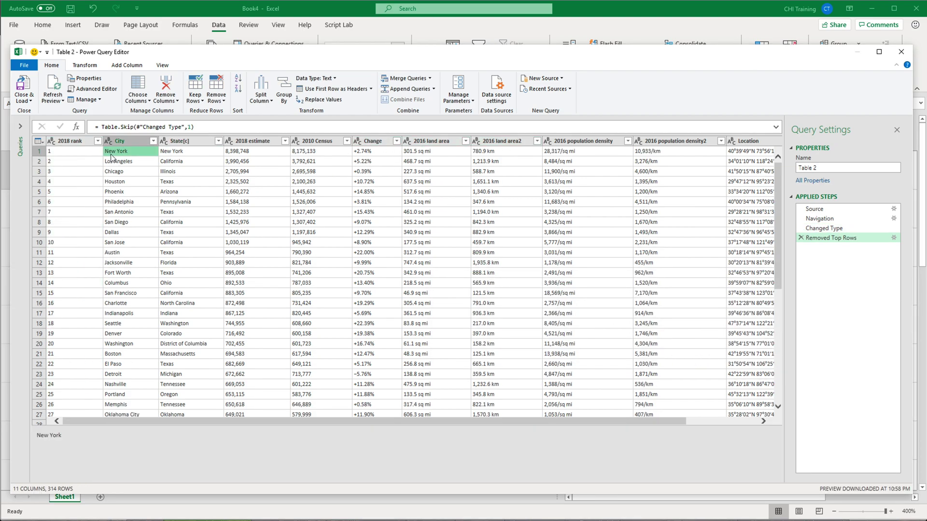
pyautogui.click(75, 152)
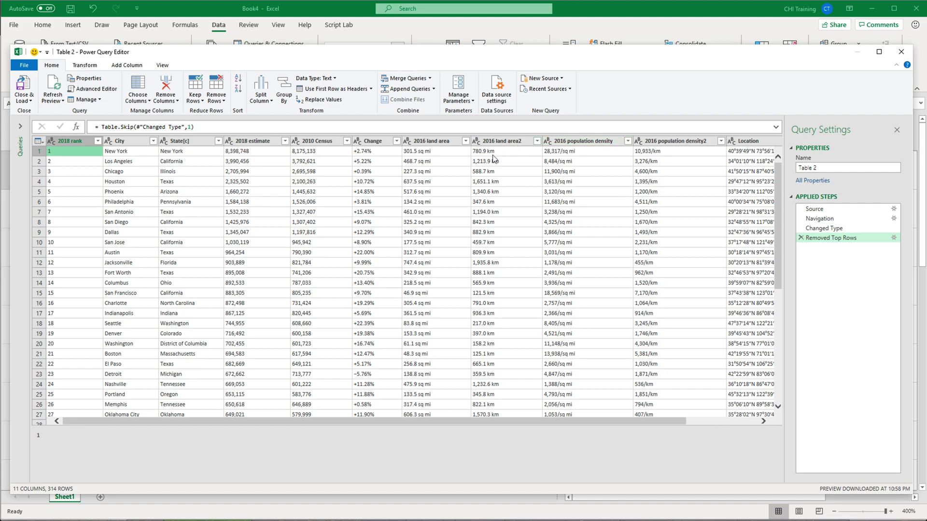
# Remove the 2016 land area and 2016 land area2 columns from the query.
pyautogui.click(449, 144)
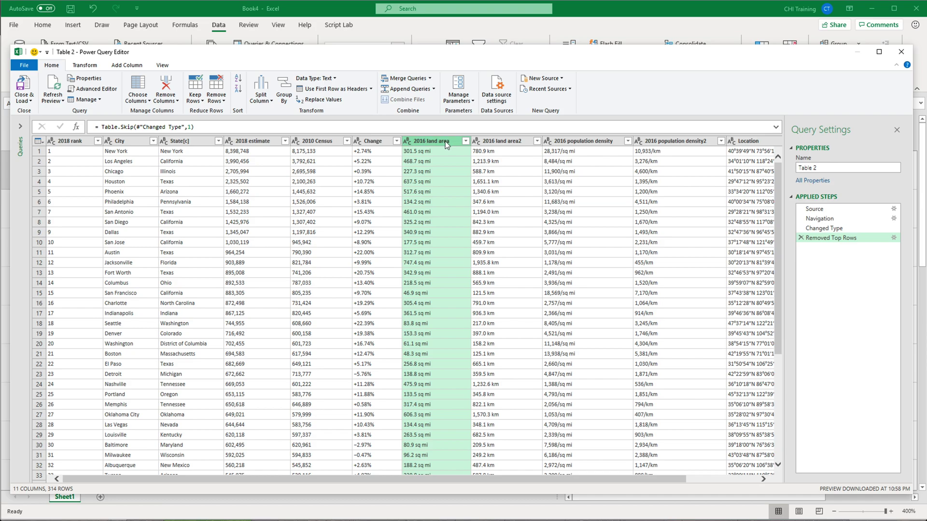
pyautogui.rightClick(446, 144)
pyautogui.click(487, 160)
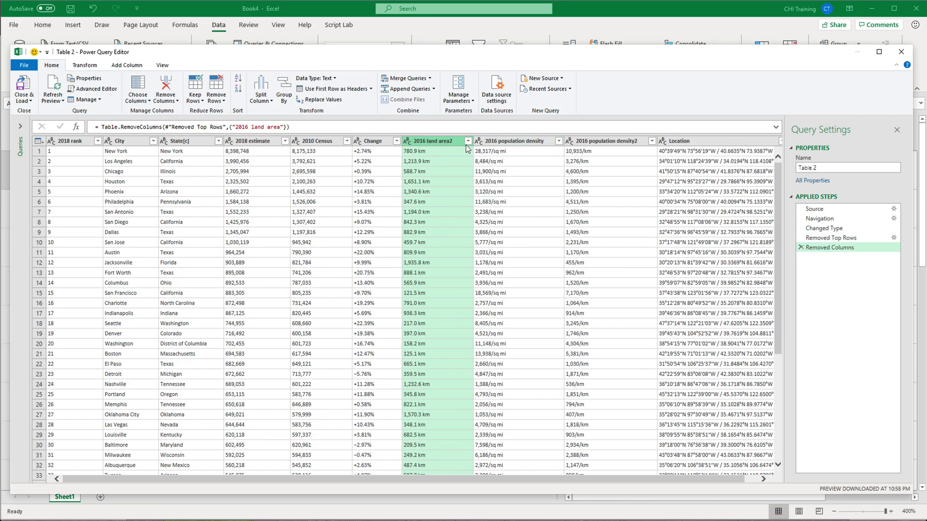
pyautogui.click(497, 141)
pyautogui.click(439, 143)
pyautogui.rightClick(444, 144)
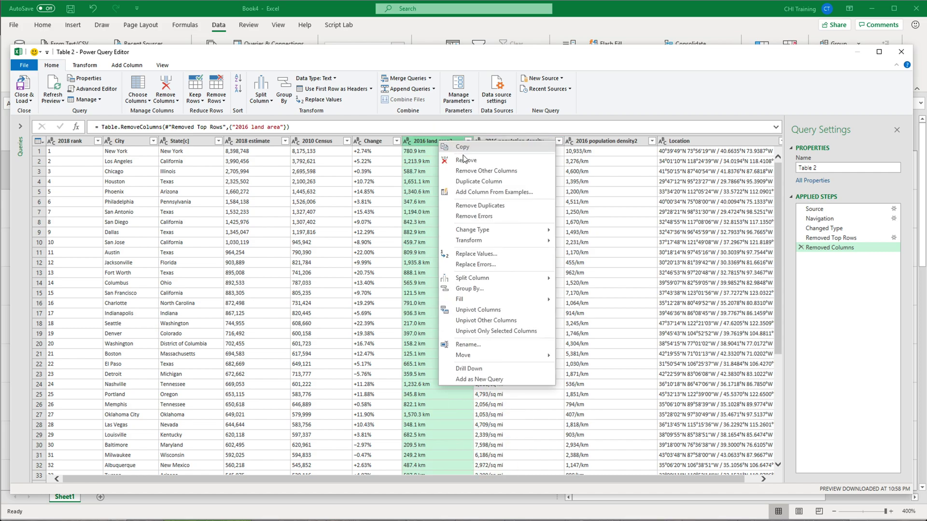
pyautogui.click(464, 160)
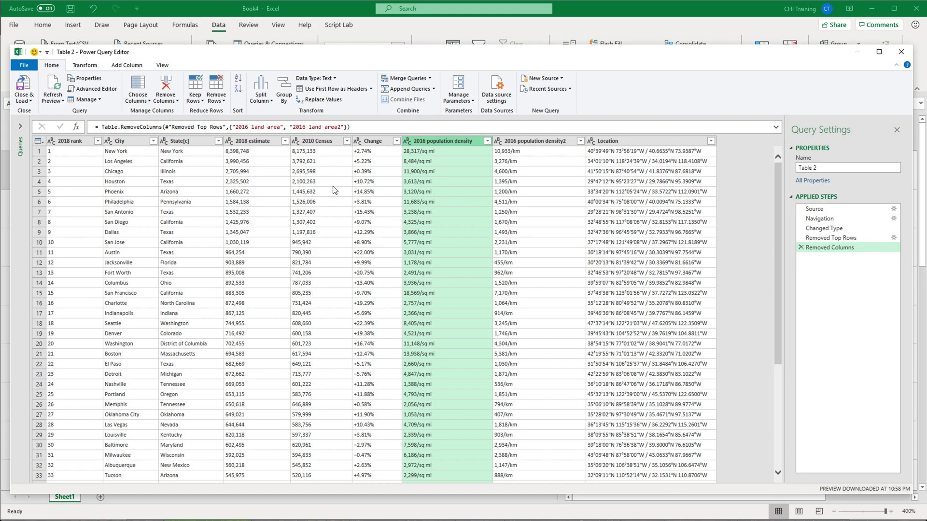
# Change the data type of the 2018 estimate and 2010 Census columns to Decimal Number.
pyautogui.click(250, 143)
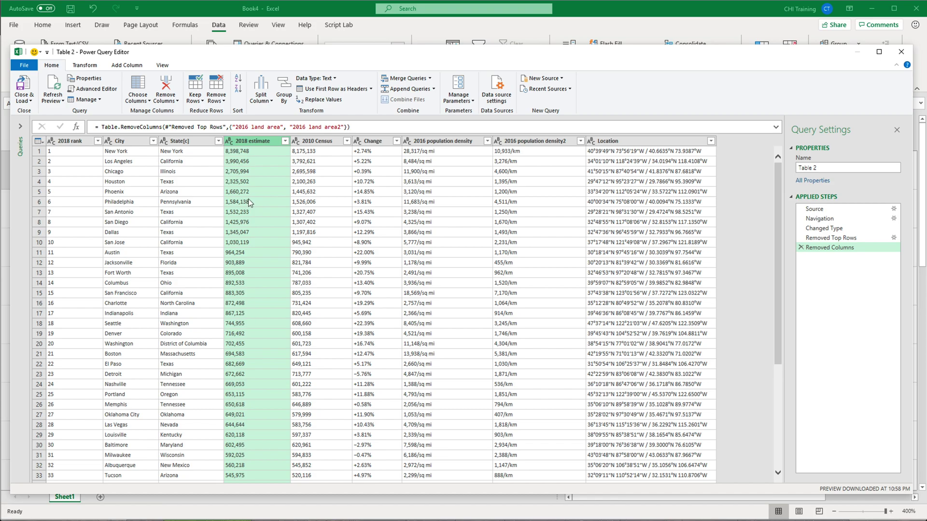
pyautogui.click(334, 80)
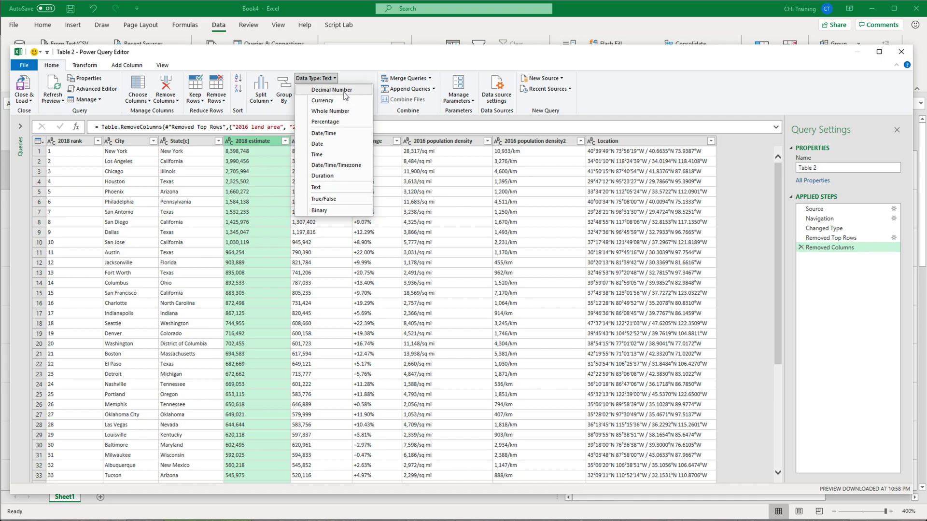
pyautogui.click(346, 95)
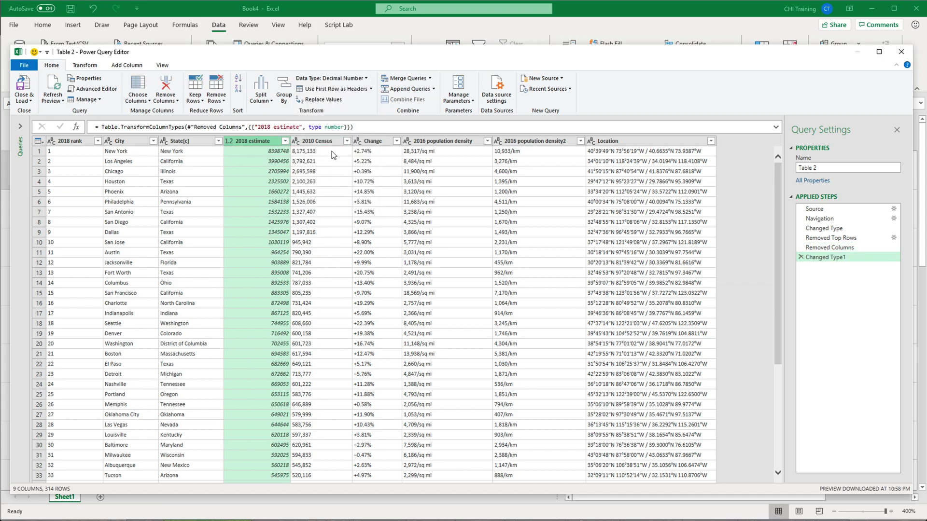
pyautogui.click(321, 143)
pyautogui.click(338, 79)
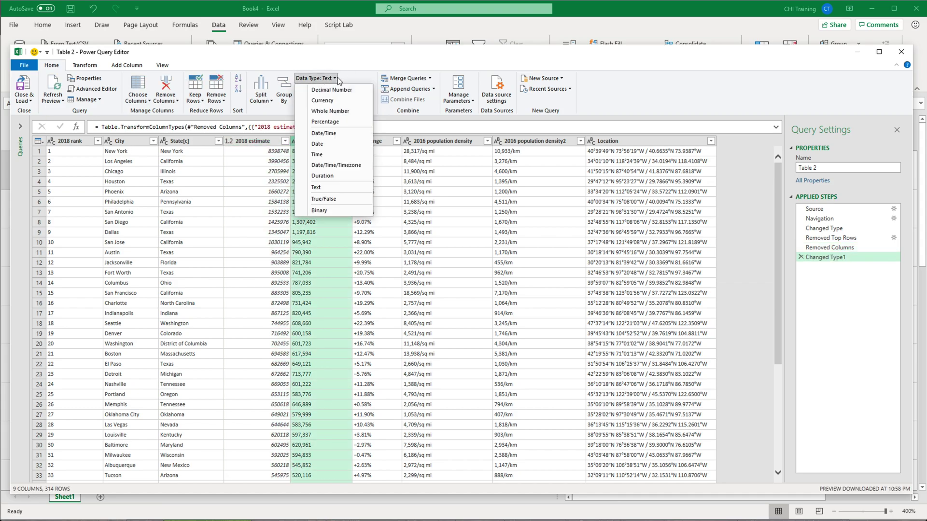
pyautogui.click(343, 94)
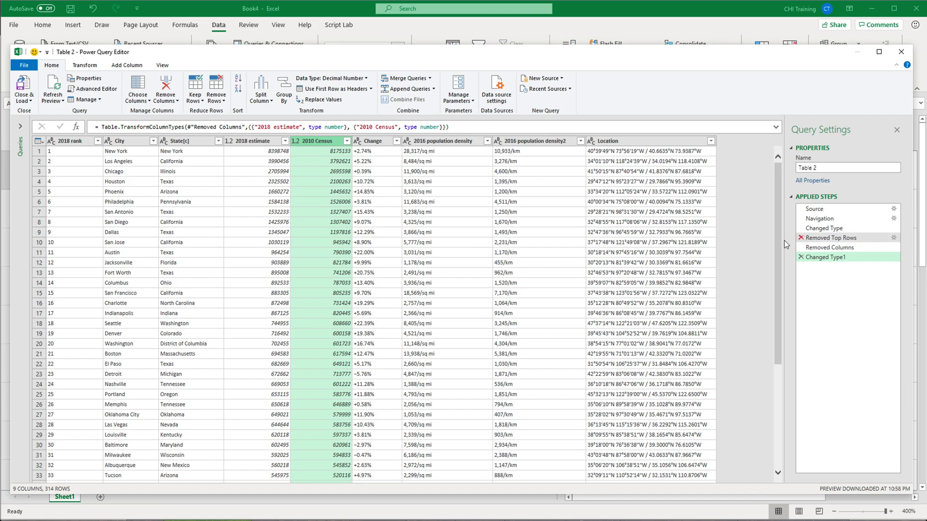
# Rename the query as cities and load it into the workbook with Close & Load.
pyautogui.click(811, 168)
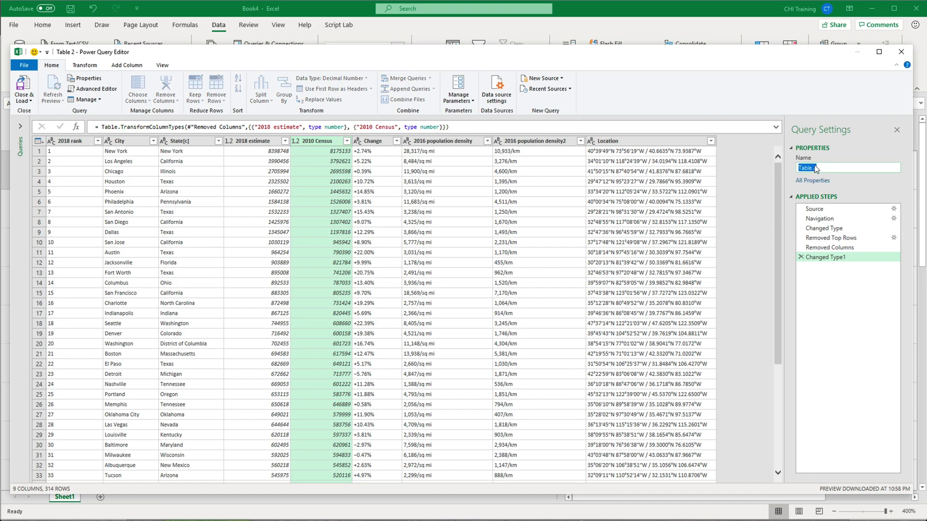
pyautogui.click(780, 170)
pyautogui.write('cities')
pyautogui.click(30, 101)
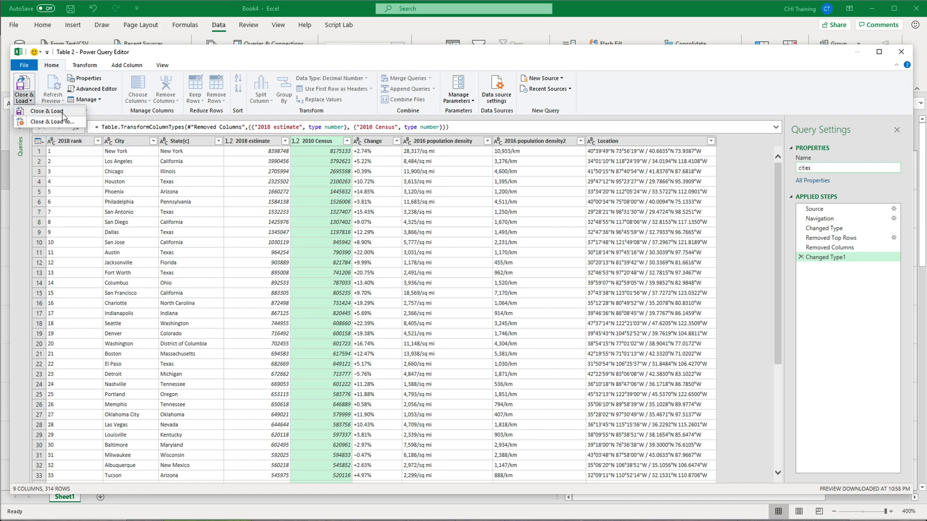
pyautogui.click(46, 111)
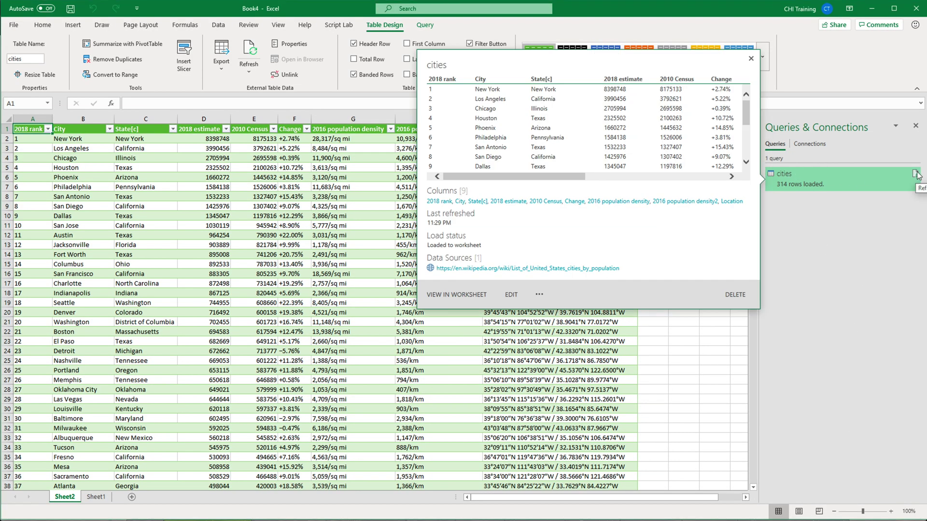
# Refresh the cities query and unlink the loaded table from it, permanently removing the query definition from the sheet.
pyautogui.click(915, 174)
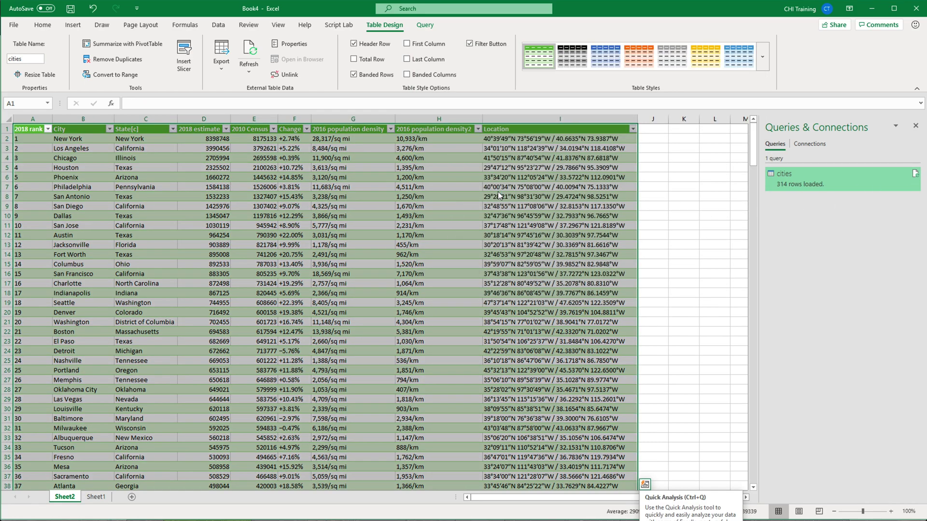
pyautogui.click(468, 166)
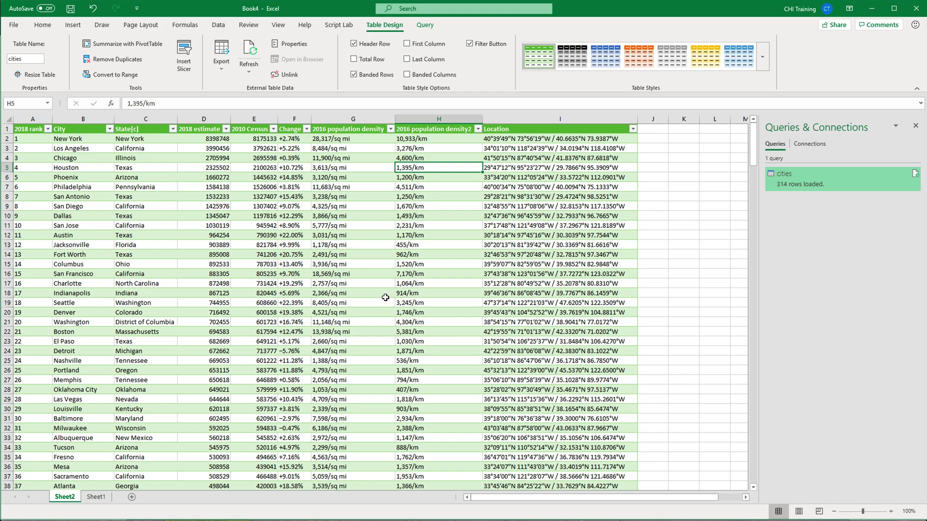
pyautogui.click(286, 75)
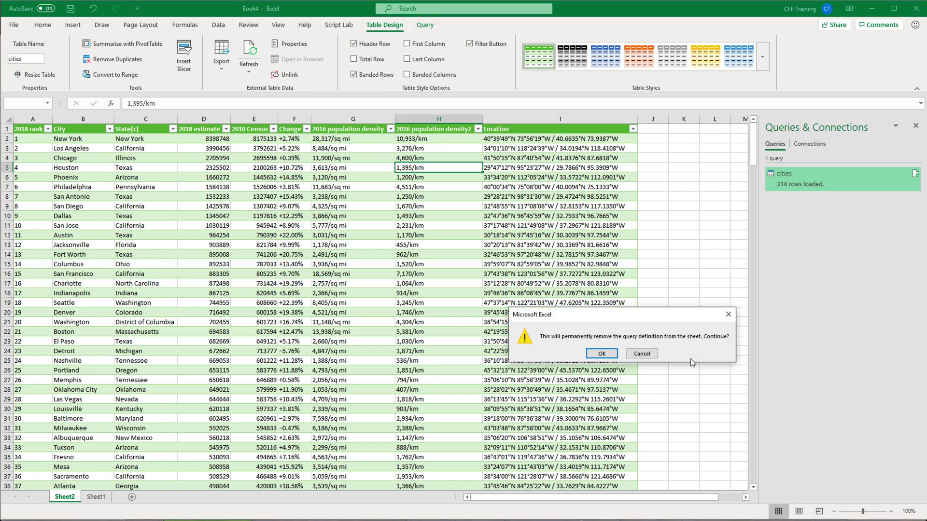
pyautogui.click(602, 353)
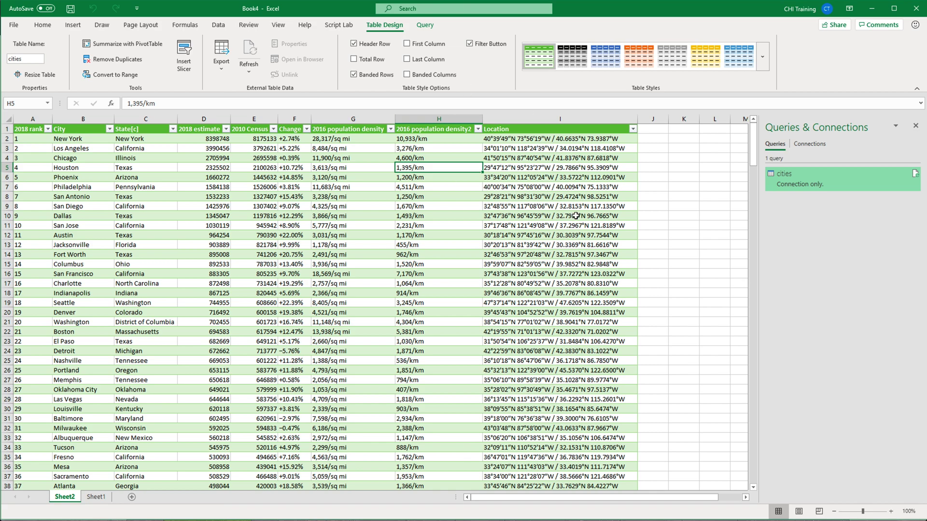
# Check cells in the unlinked table, from the Change column across to Location, and the status of the cities query.
pyautogui.click(353, 187)
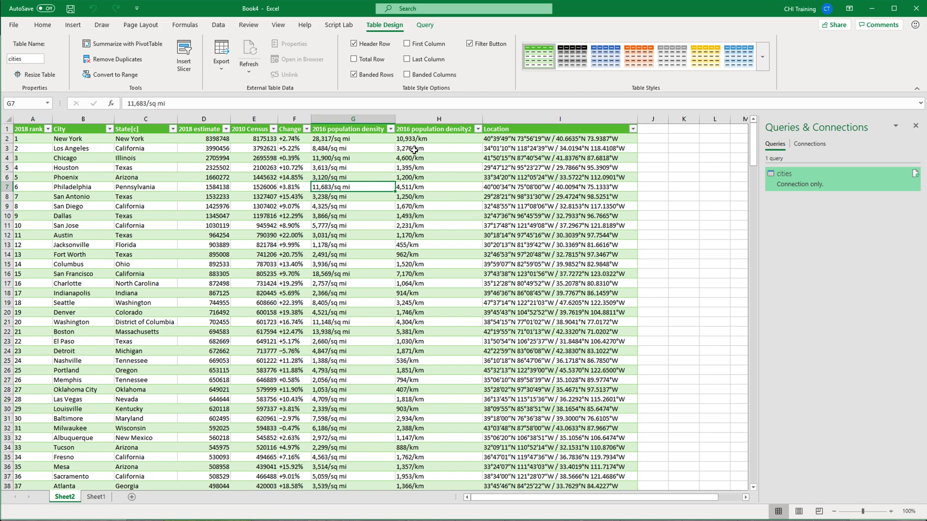
pyautogui.click(293, 142)
pyautogui.moveTo(294, 141); pyautogui.dragTo(622, 380)
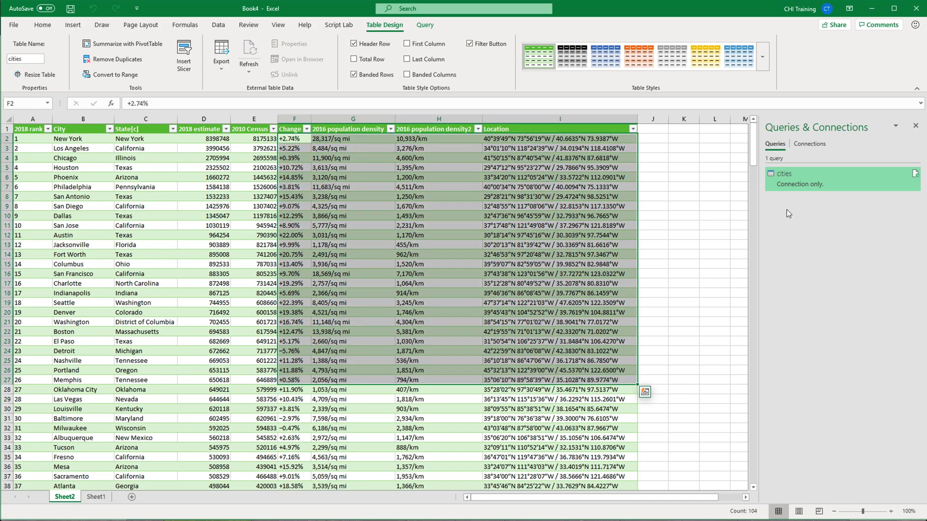
pyautogui.moveTo(815, 178)
pyautogui.click(204, 199)
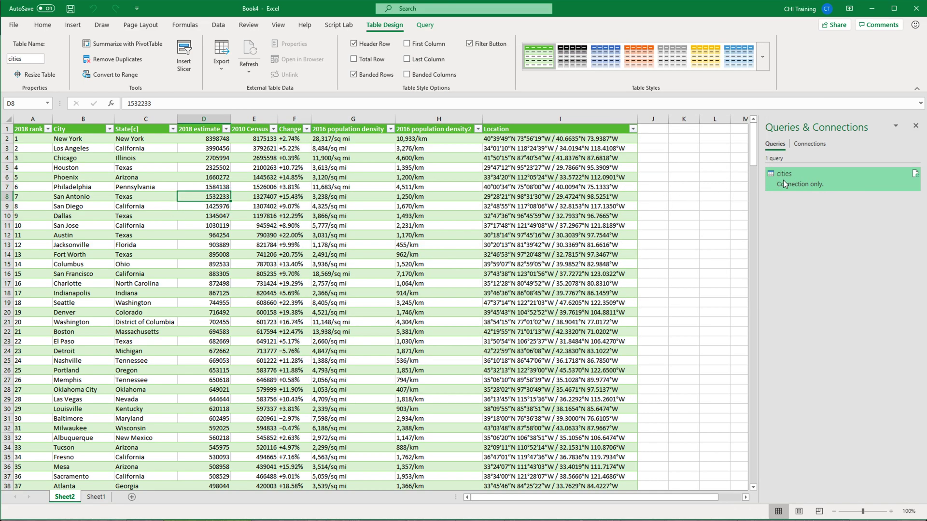
pyautogui.moveTo(786, 183)
# Hide and redisplay the Queries & Connections list, and look over the commands available for the cities query without applying any.
pyautogui.click(222, 26)
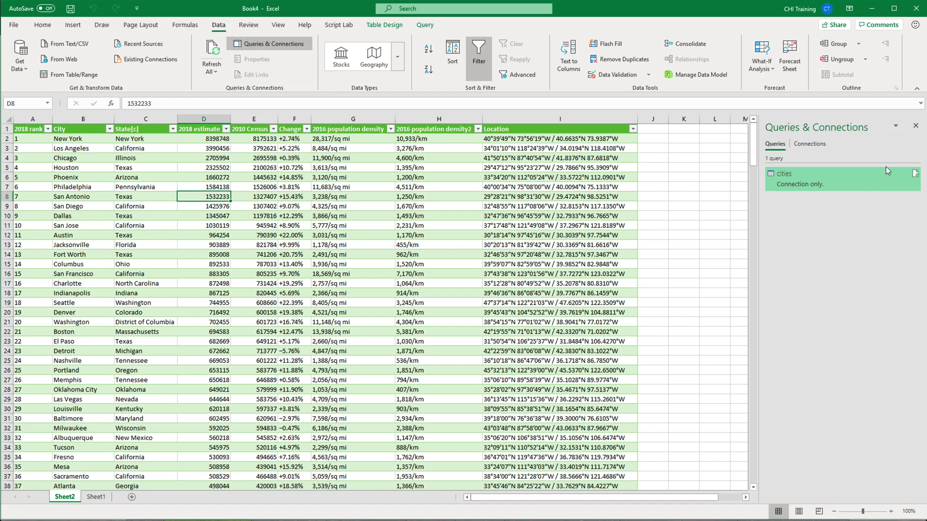
pyautogui.click(916, 126)
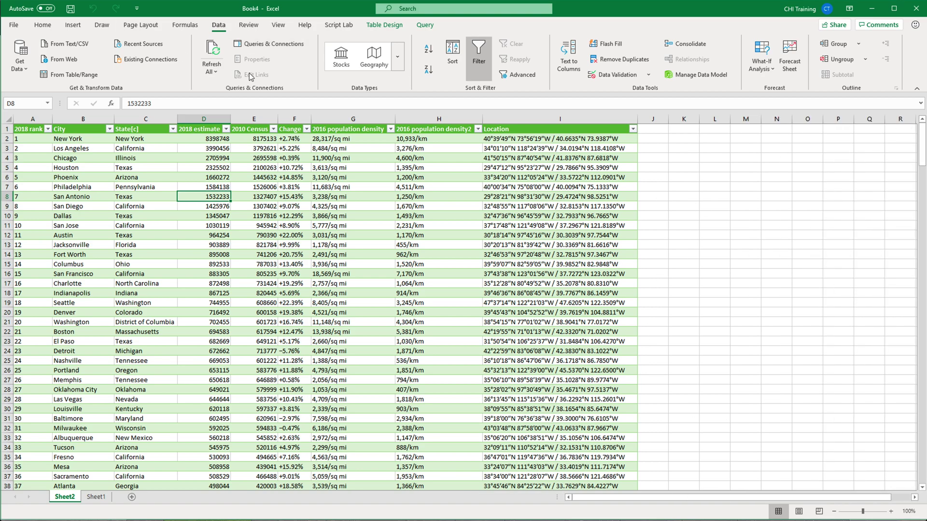
pyautogui.click(271, 45)
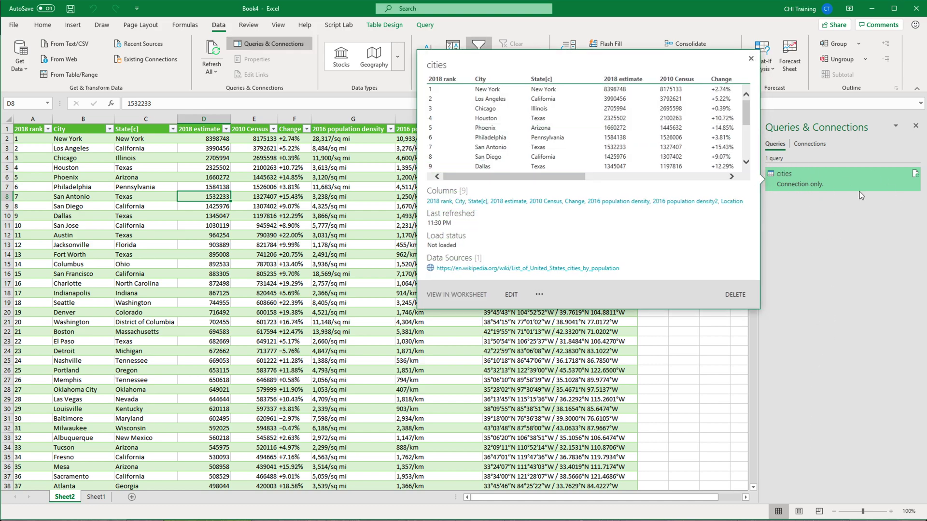
pyautogui.rightClick(815, 186)
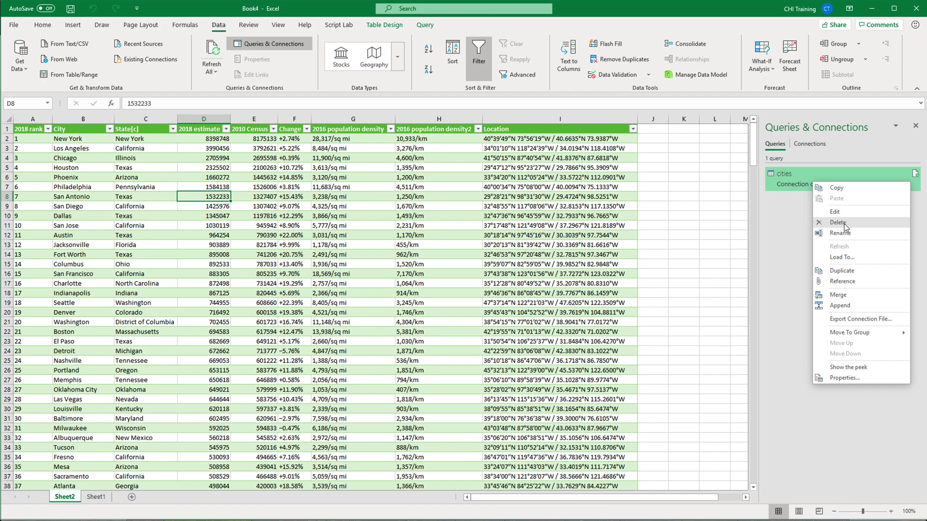
pyautogui.click(792, 211)
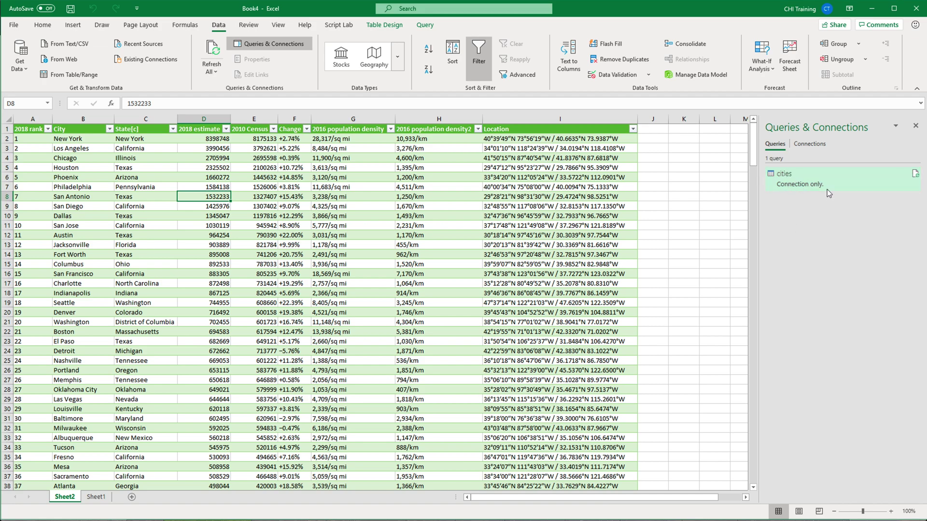
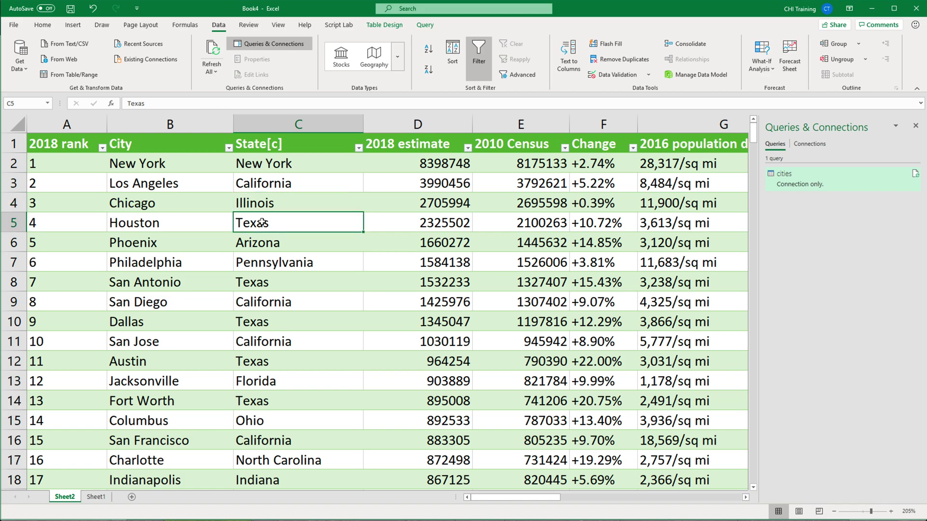
pyautogui.click(87, 142)
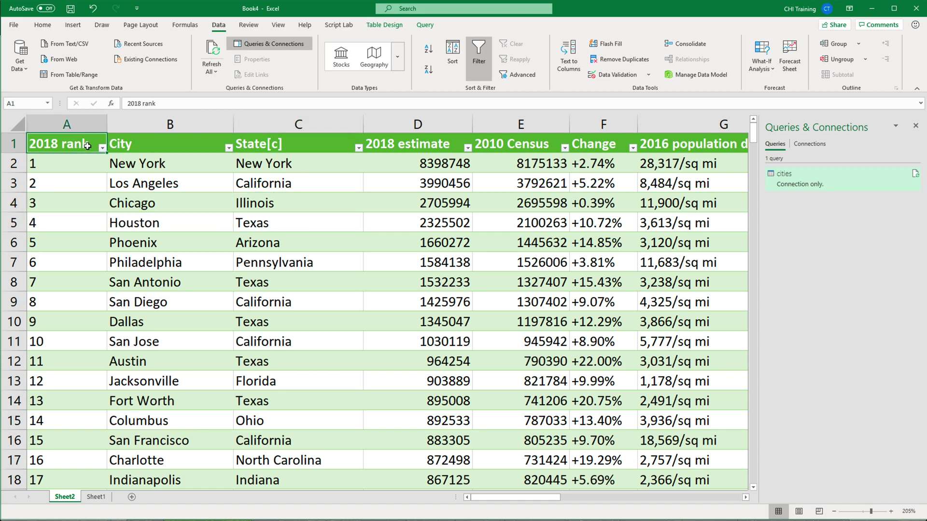
pyautogui.keyDown('ctrl'); pyautogui.scroll(-4, 87, 144); pyautogui.keyUp('ctrl')
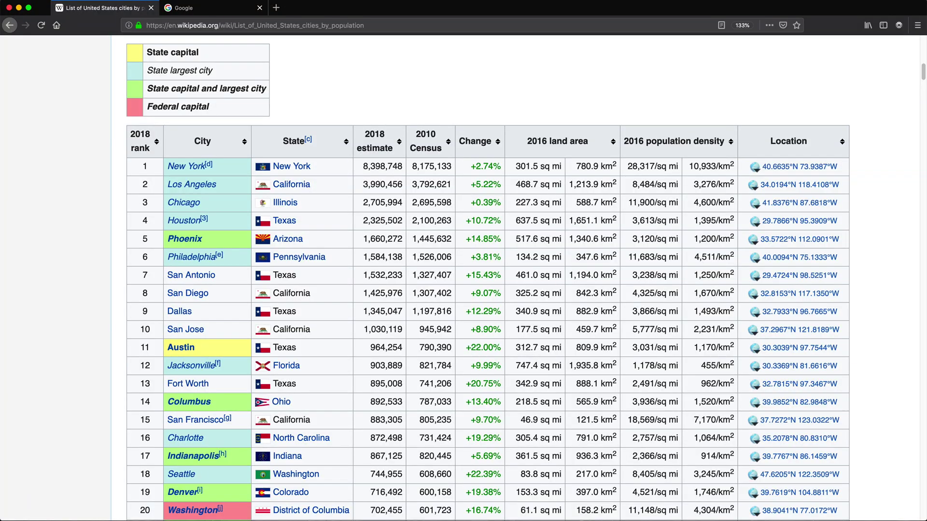
# Switch to the Google page in the browser, search for "state abbreviations list" and look through the results.
pyautogui.click(195, 10)
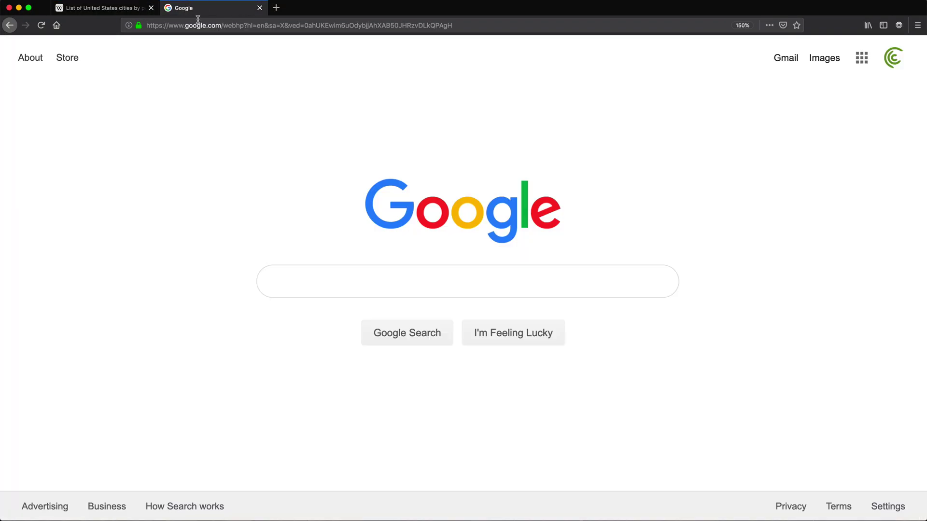
pyautogui.click(399, 288)
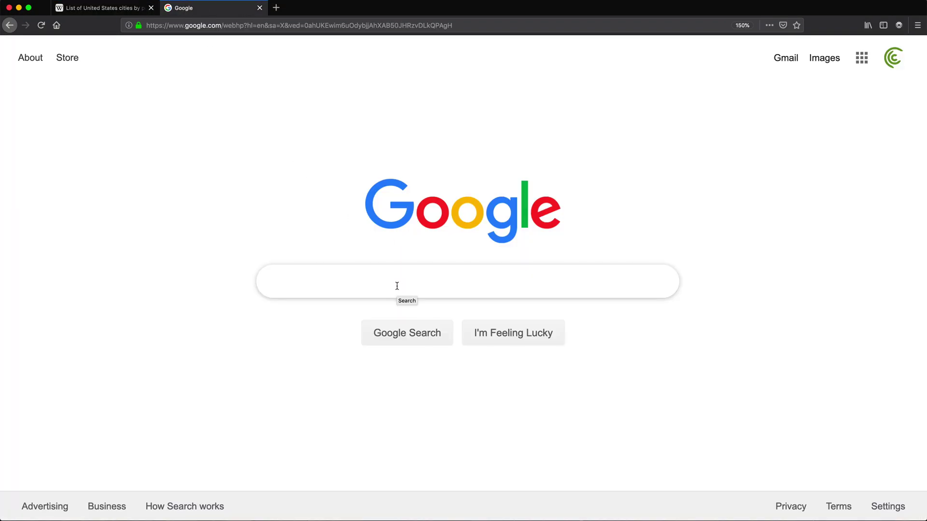
pyautogui.write('sta')
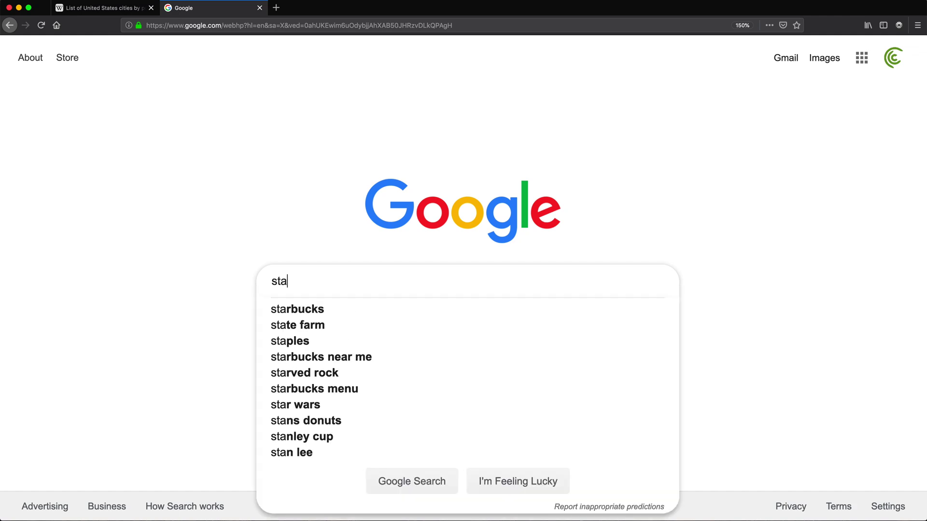
pyautogui.write('te abb')
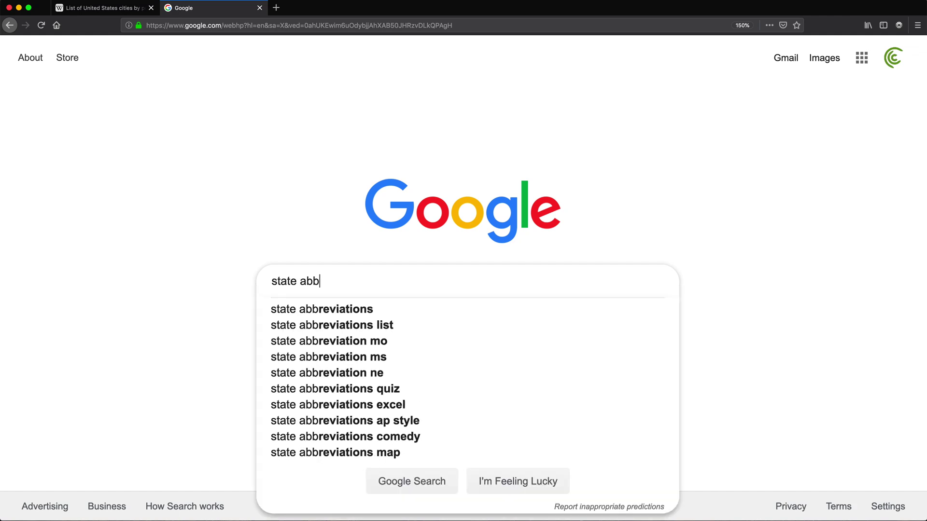
pyautogui.write('rev')
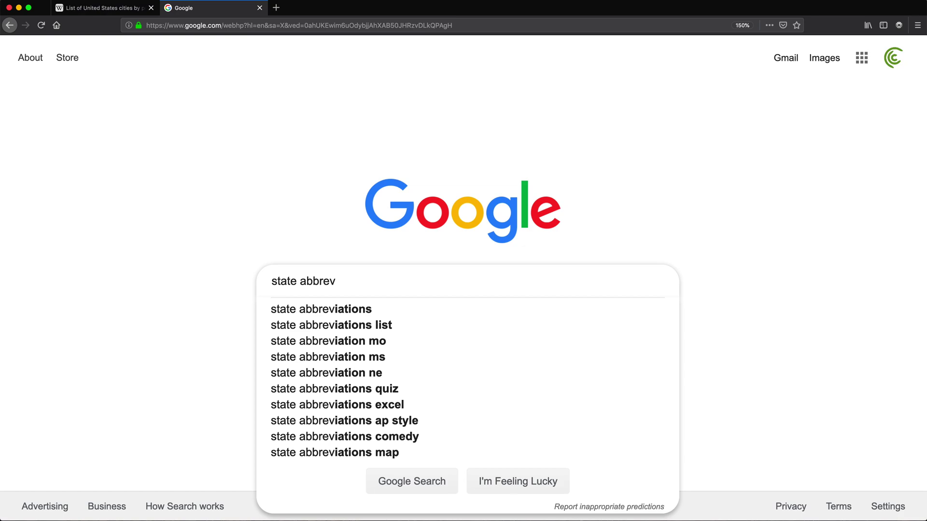
pyautogui.press('Down')
pyautogui.press('Down')
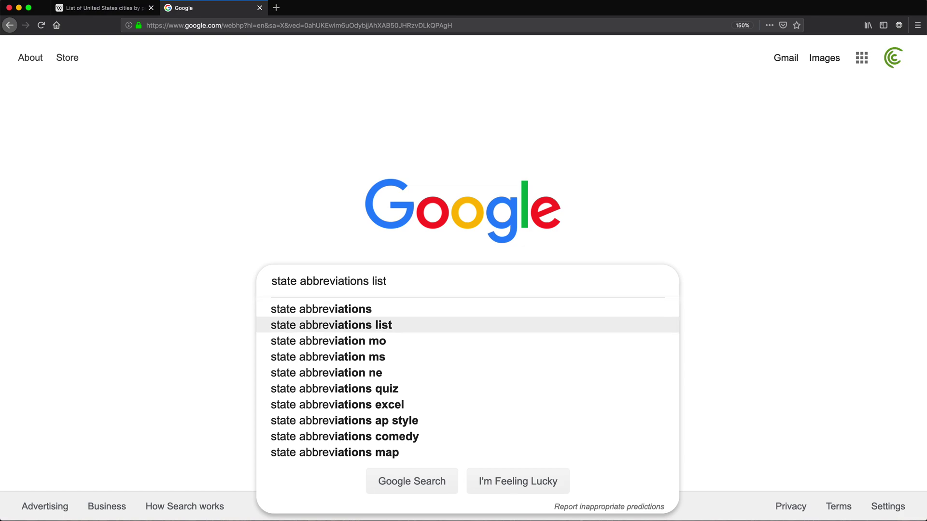
pyautogui.press('Return')
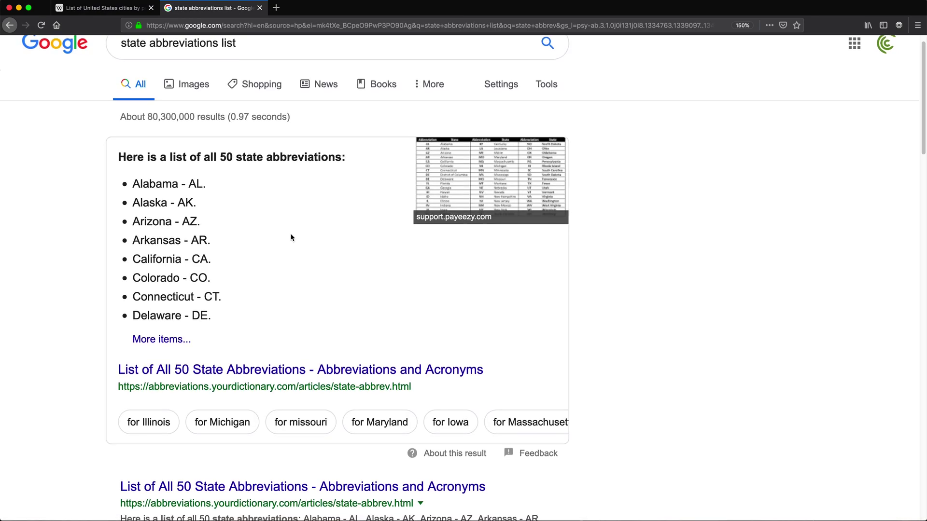
pyautogui.scroll(-3, 292, 238)
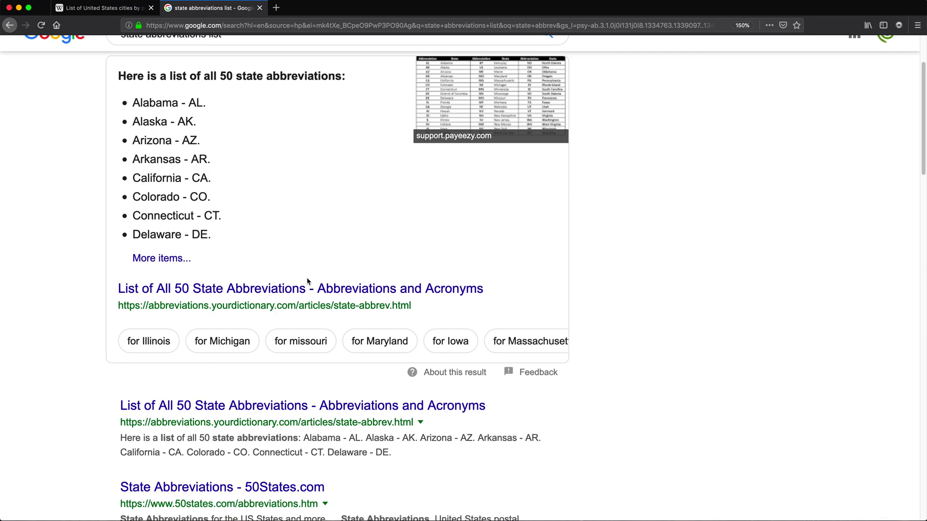
# Open the Wikipedia page "List of U.S. state abbreviations" from the search results and examine its table of codes.
pyautogui.scroll(-5, 311, 287)
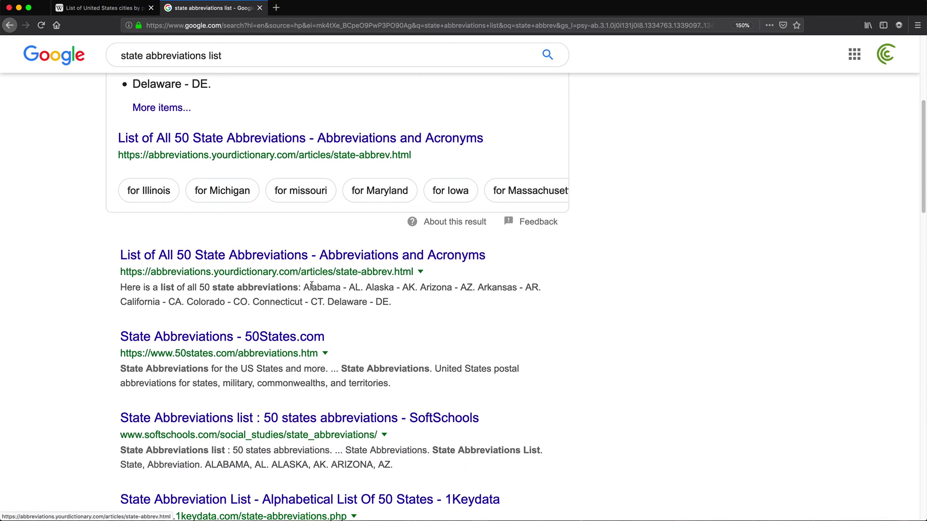
pyautogui.scroll(-1, 312, 289)
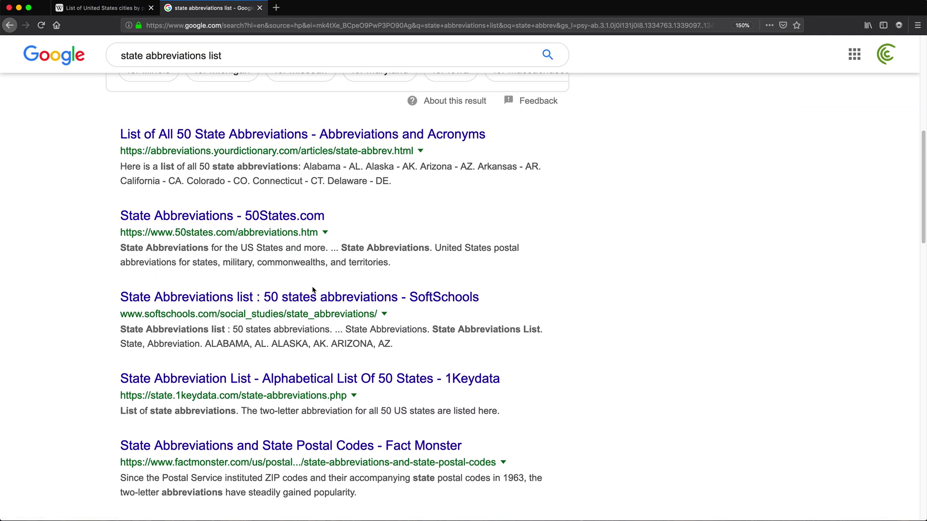
pyautogui.scroll(-2, 312, 289)
pyautogui.scroll(-4, 313, 289)
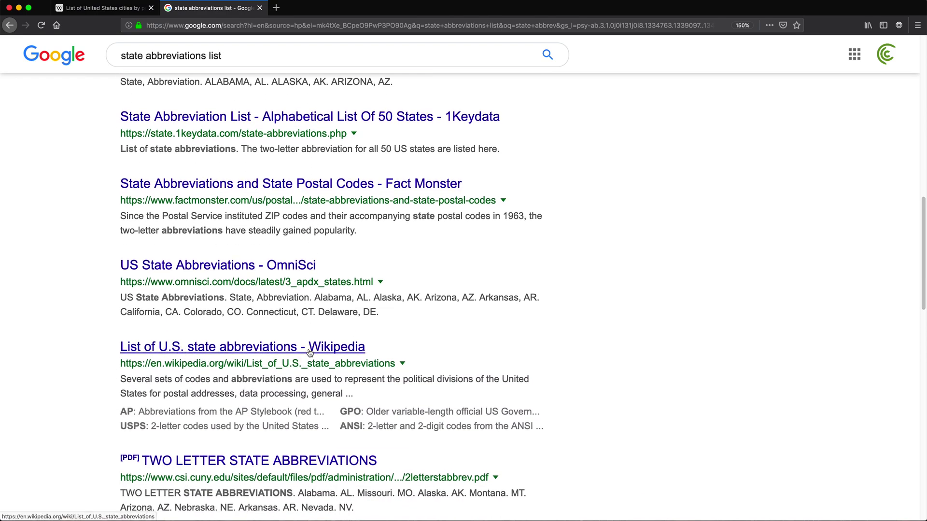
pyautogui.scroll(-1, 297, 340)
pyautogui.click(217, 326)
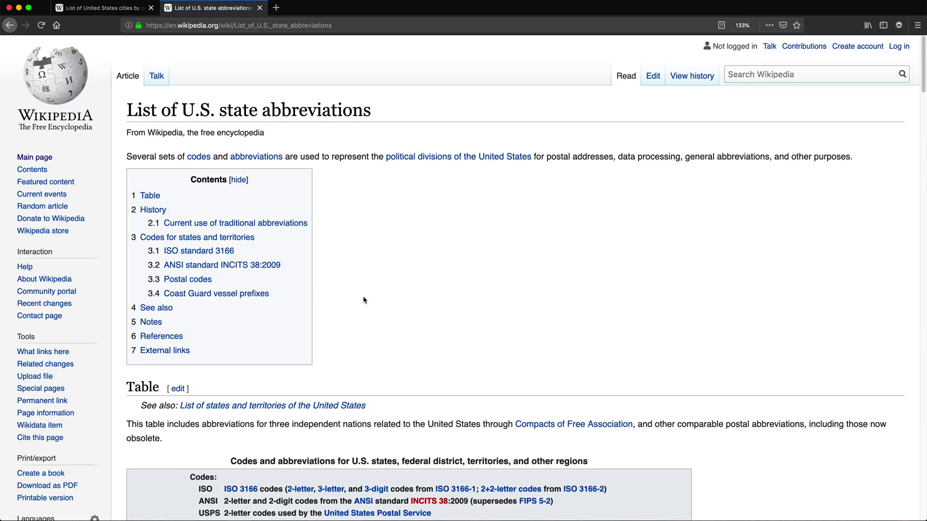
pyautogui.scroll(-10, 363, 300)
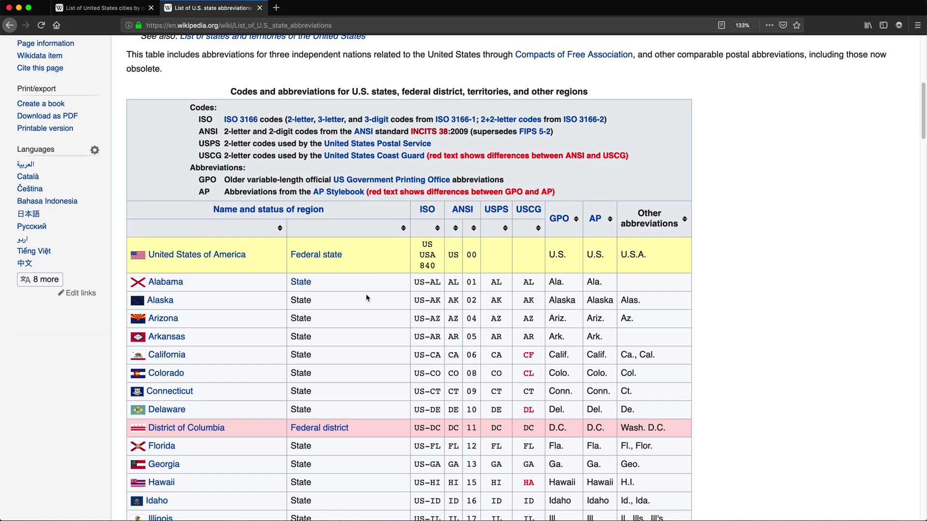
pyautogui.scroll(-3, 367, 299)
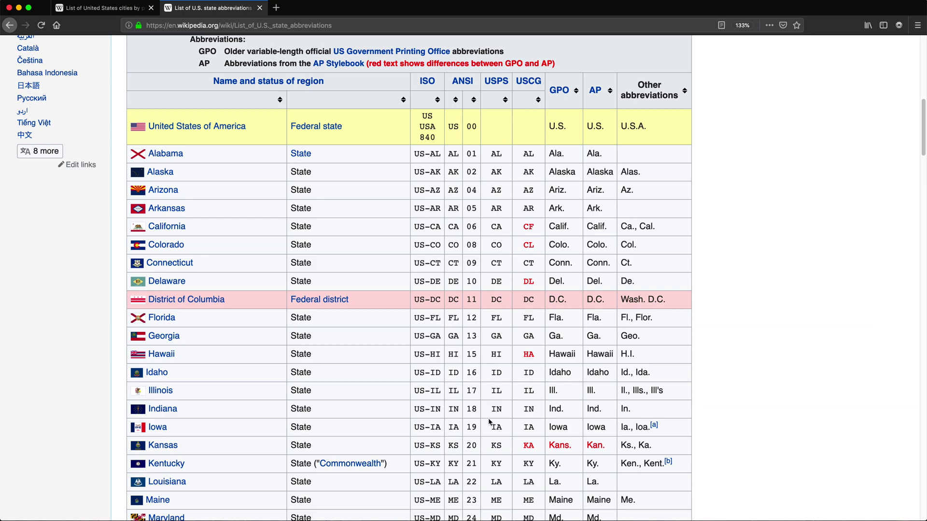
pyautogui.scroll(2, 344, 102)
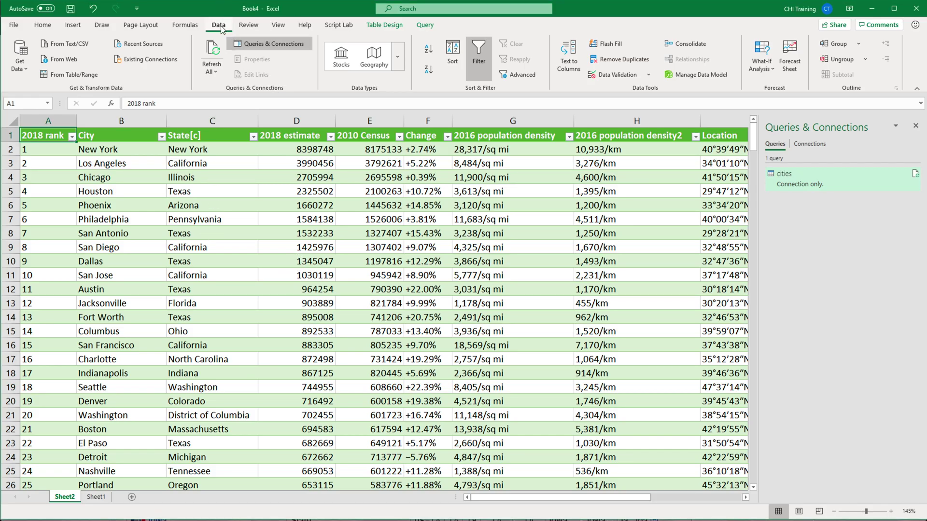
# Switch to Excel, connect to the Wikipedia state abbreviations page as a web source, and preview its codes and abbreviations table.
pyautogui.click(57, 60)
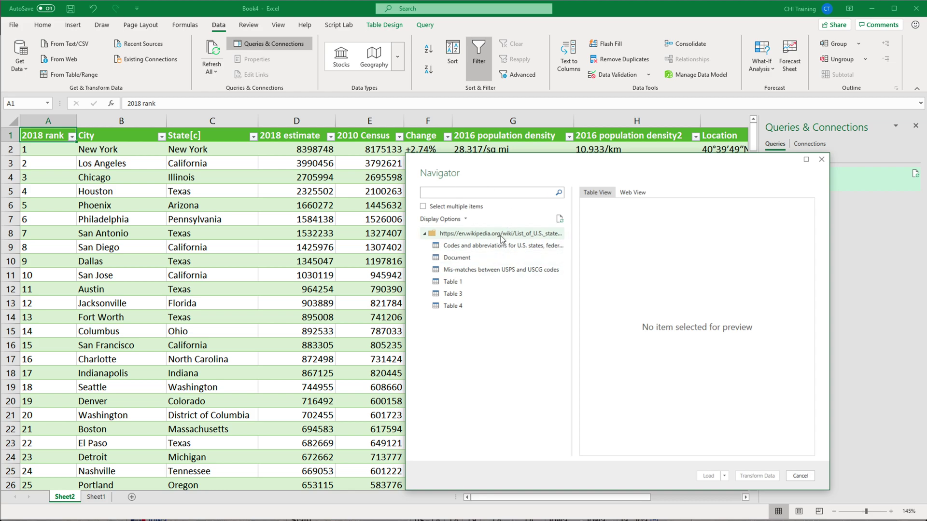
pyautogui.click(500, 245)
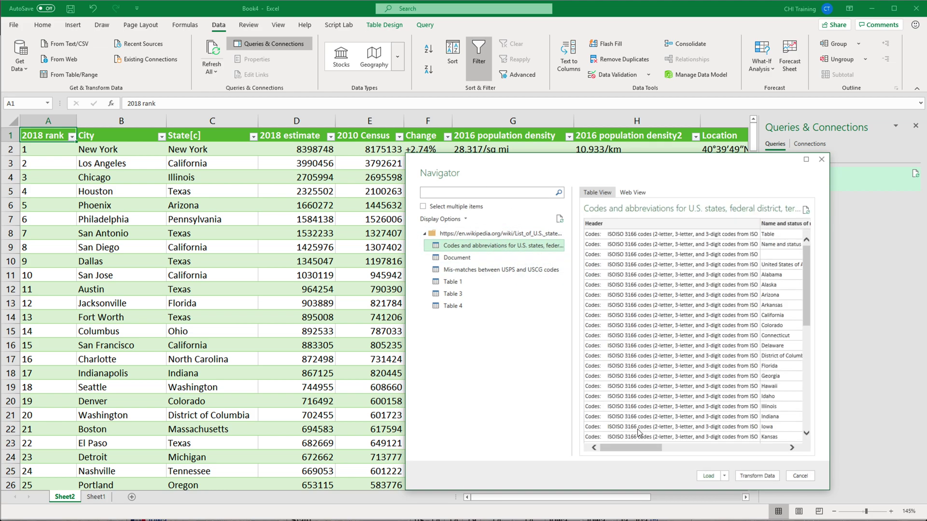
pyautogui.moveTo(629, 452); pyautogui.dragTo(679, 454)
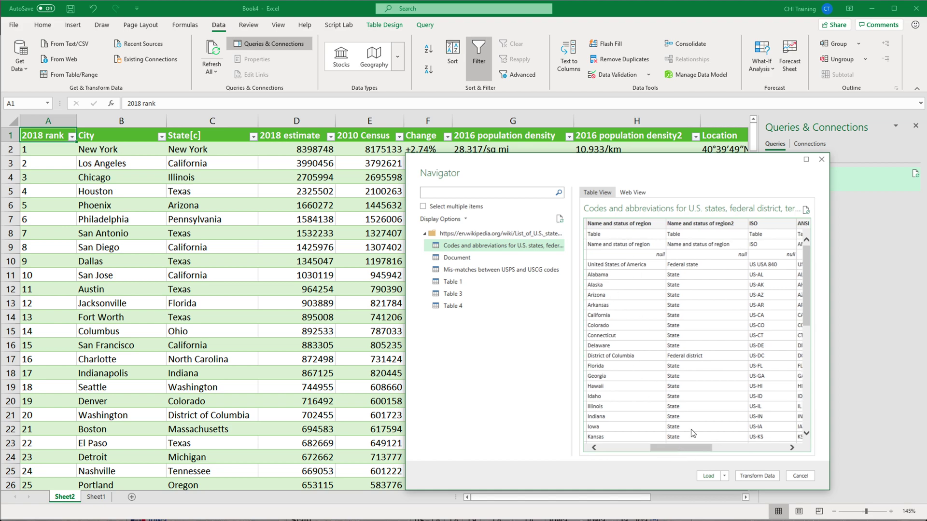
pyautogui.moveTo(693, 452); pyautogui.dragTo(623, 449)
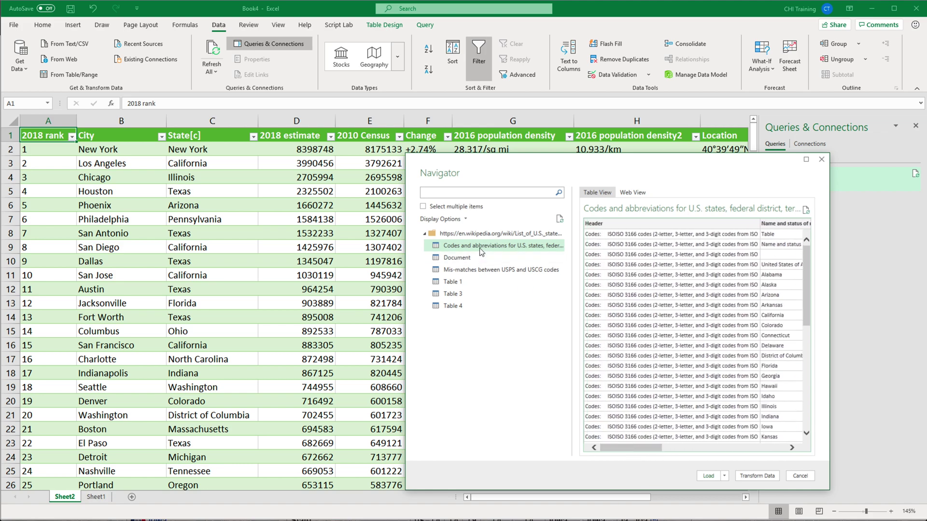
# Compare the page's other tables, and open the codes and abbreviations table for U.S. states in the Power Query Editor.
pyautogui.click(478, 257)
pyautogui.click(474, 270)
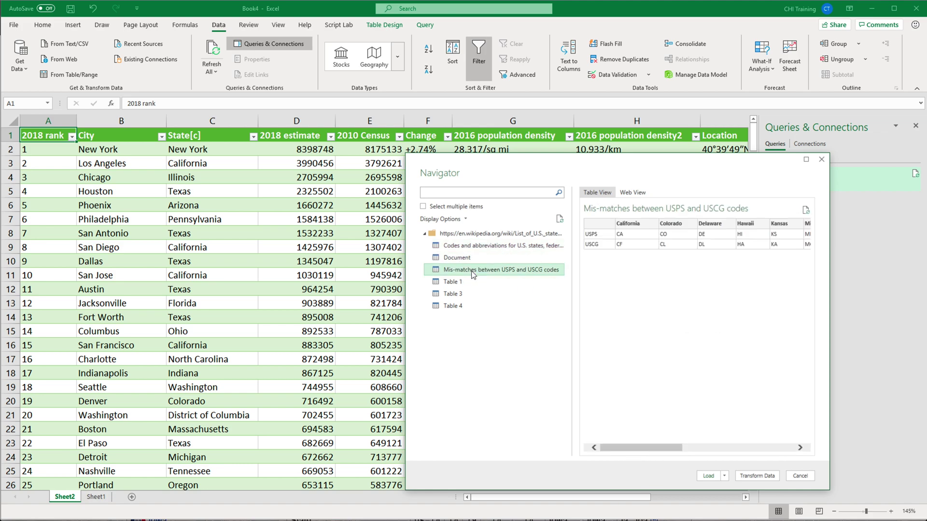
pyautogui.click(468, 283)
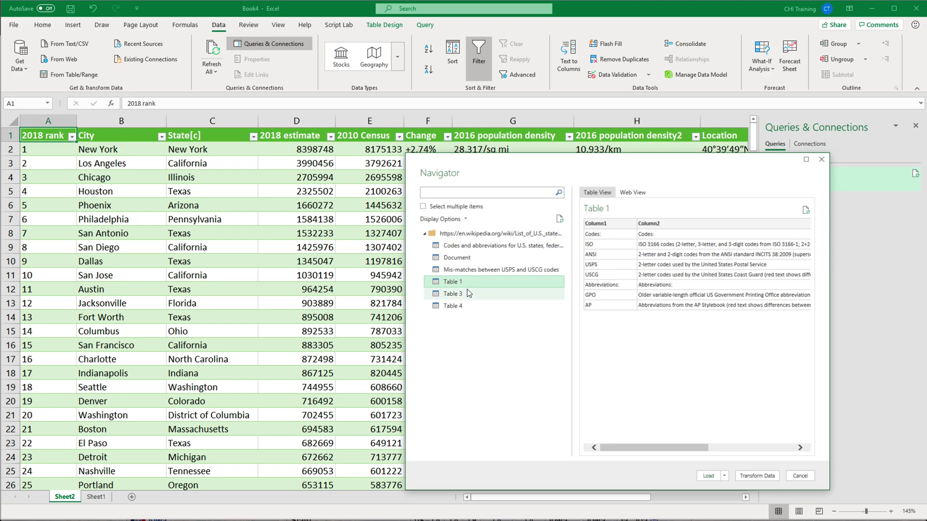
pyautogui.click(467, 292)
pyautogui.click(467, 307)
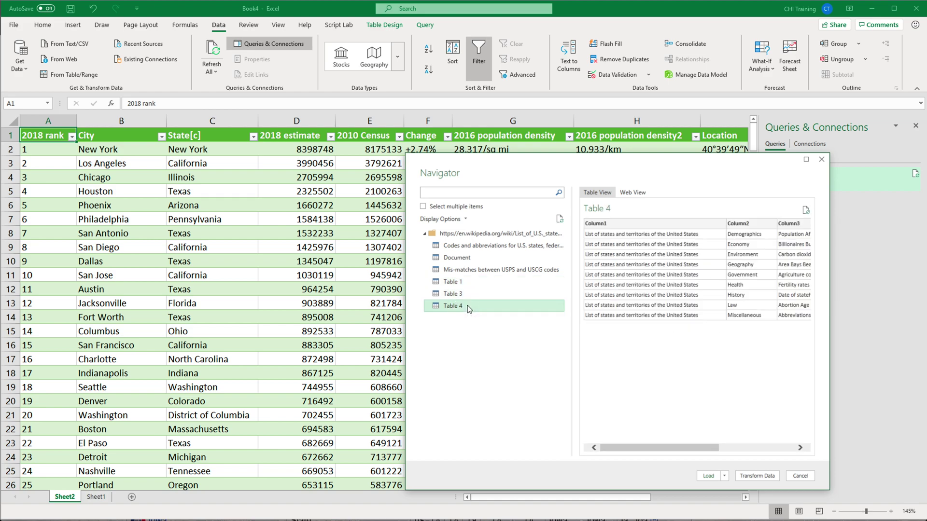
pyautogui.click(487, 251)
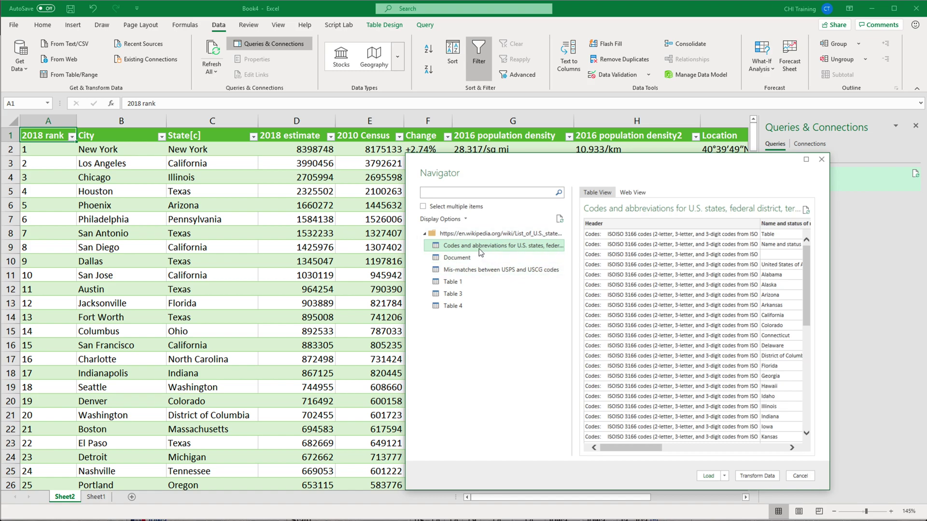
pyautogui.click(754, 476)
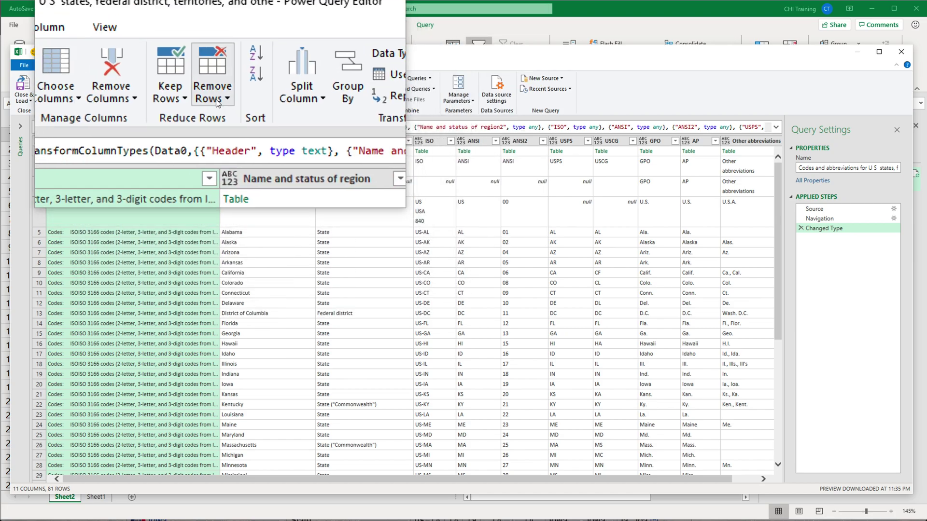
# Remove the top 2 rows from the state abbreviations query.
pyautogui.click(209, 102)
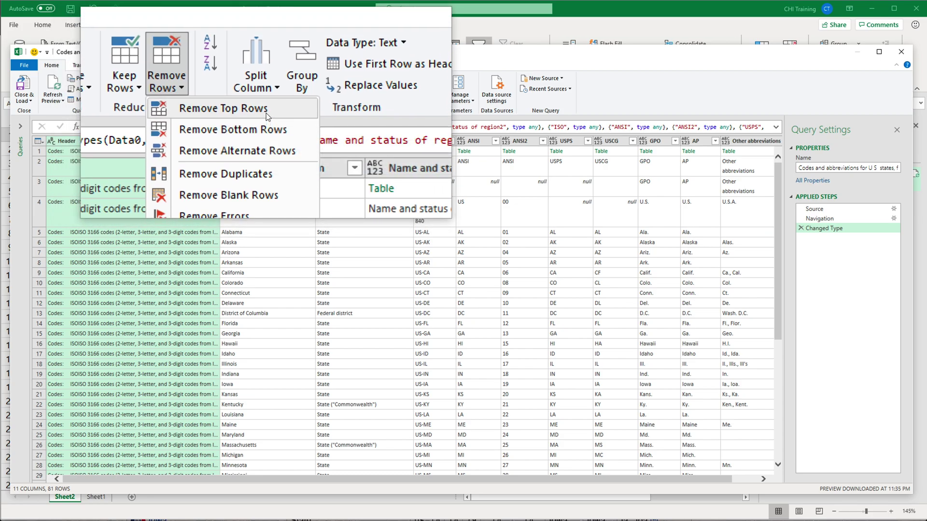
pyautogui.click(266, 114)
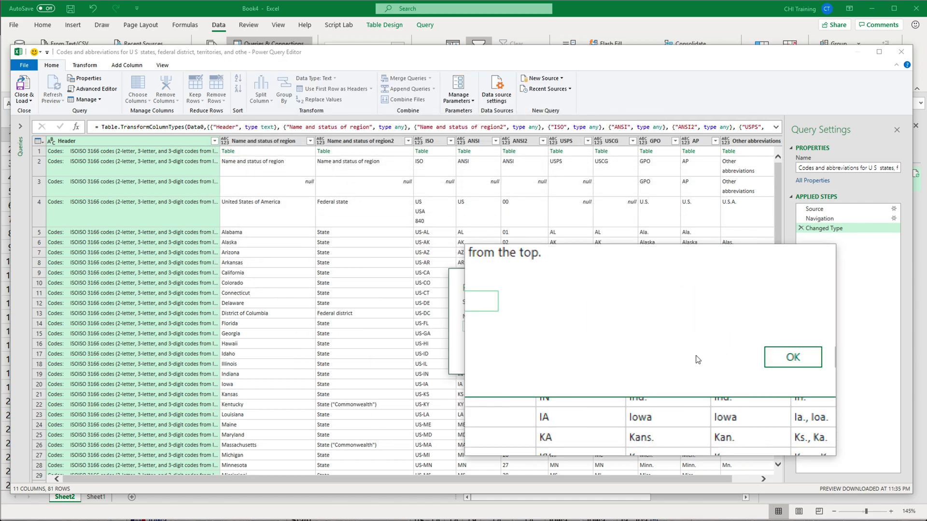
pyautogui.click(721, 354)
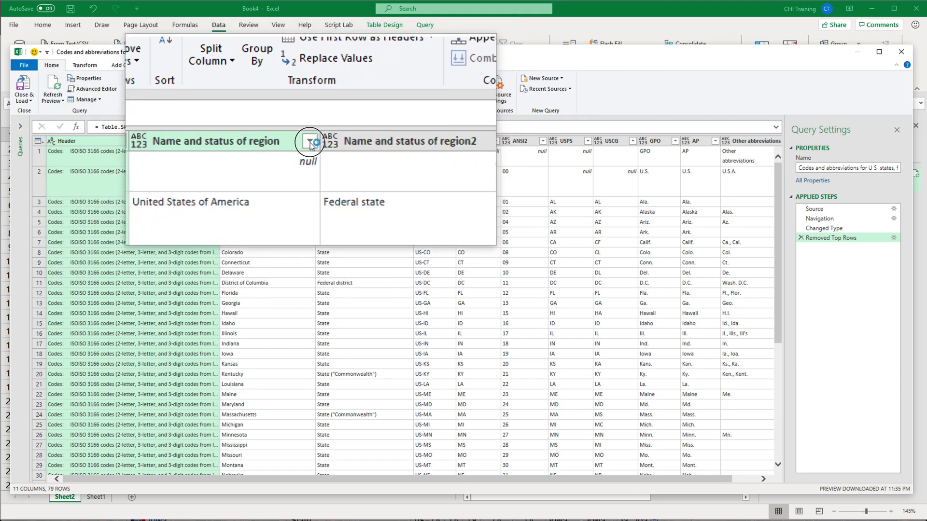
# Filter the Name and status of region column to exclude null and United States of America.
pyautogui.click(309, 142)
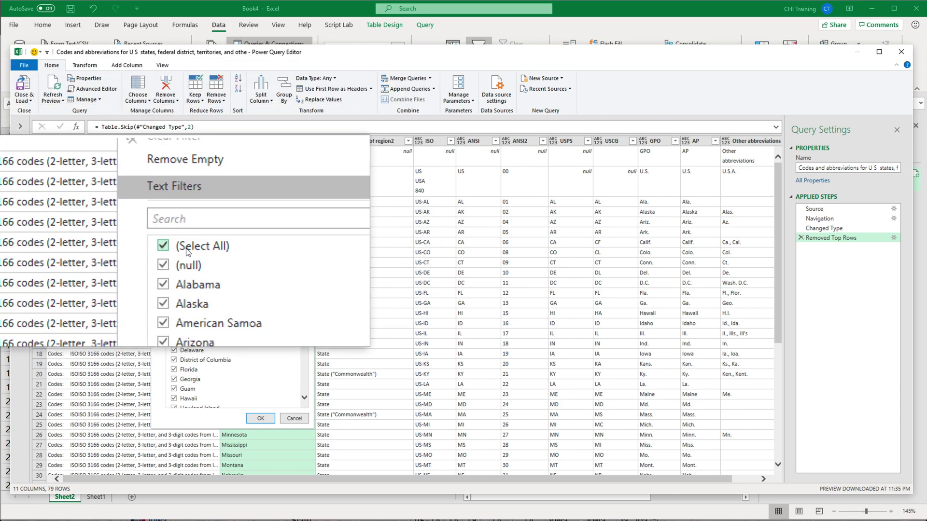
pyautogui.click(171, 256)
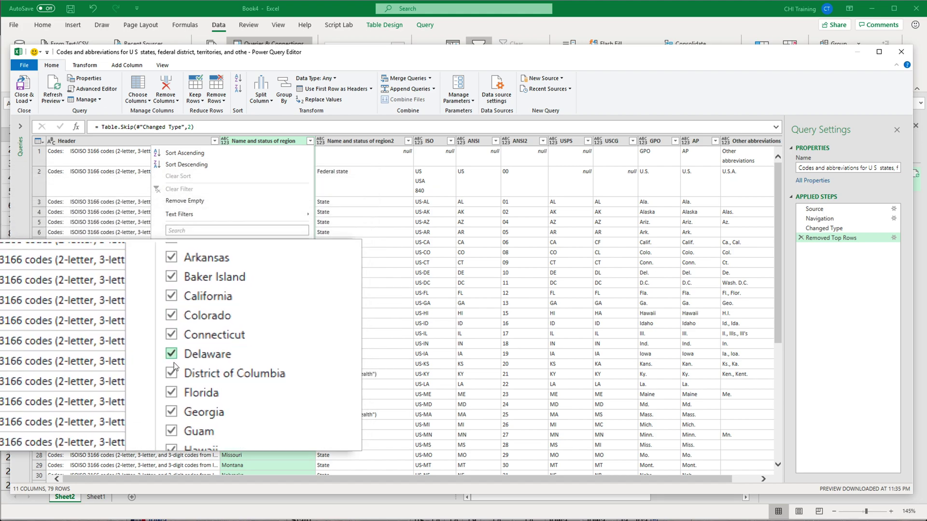
pyautogui.scroll(-15, 174, 410)
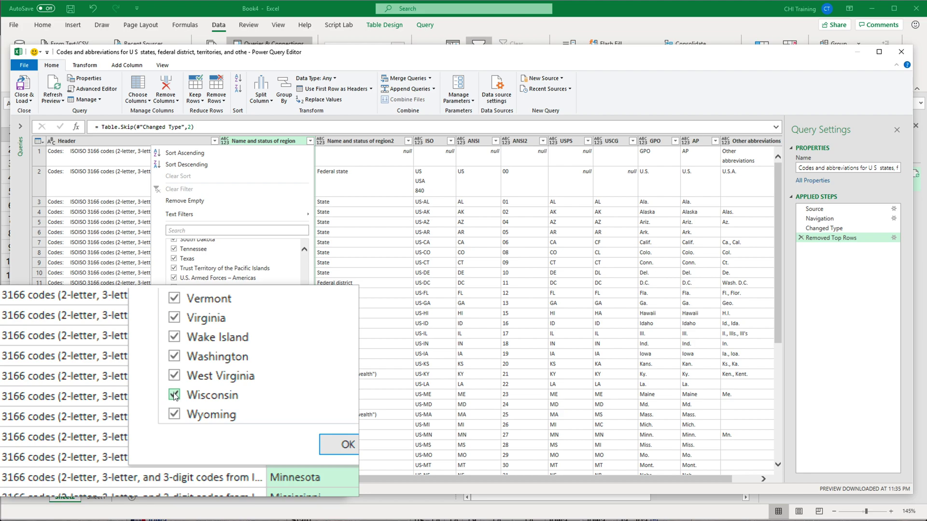
pyautogui.scroll(5, 174, 396)
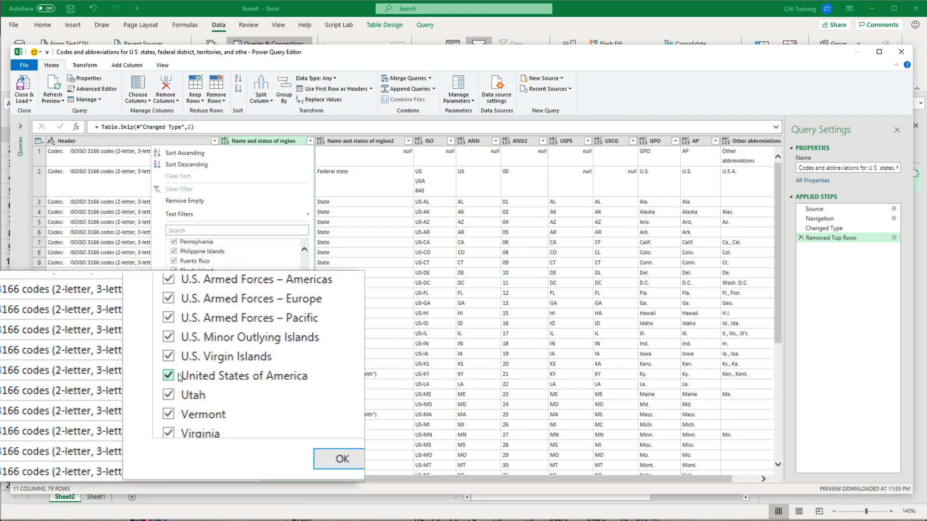
pyautogui.click(175, 378)
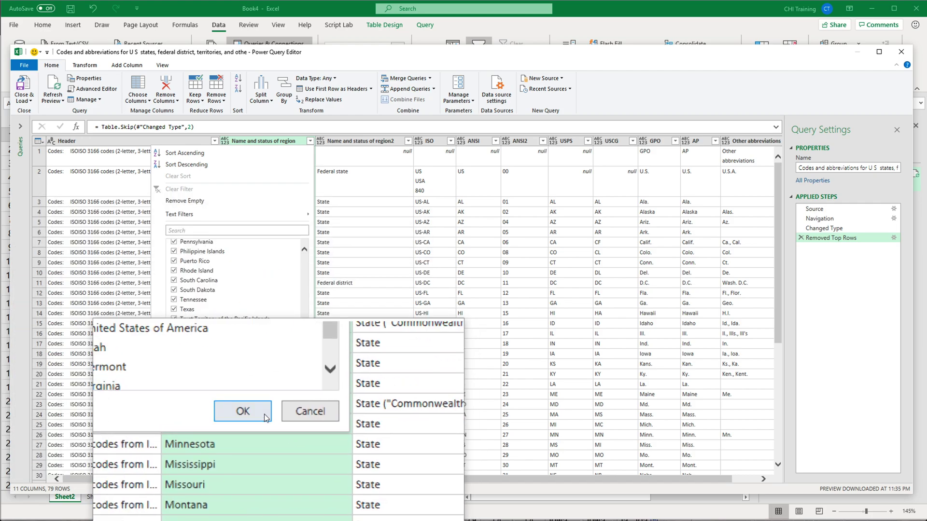
pyautogui.click(264, 416)
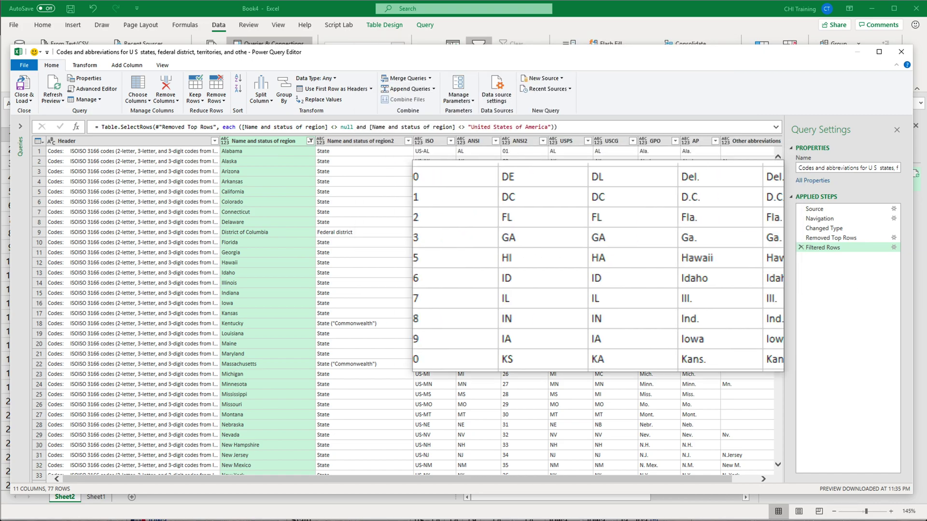
pyautogui.press('super+Escape')
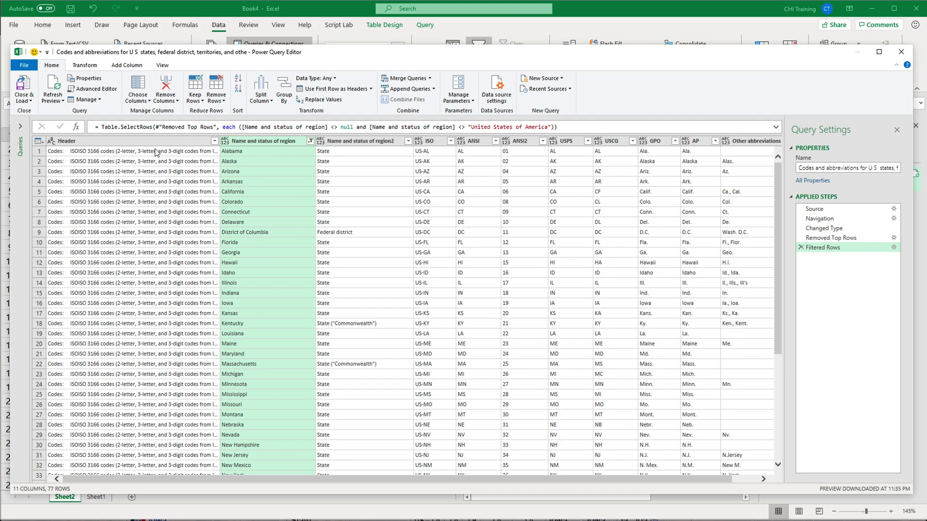
# Remove the Header column from the state abbreviations query.
pyautogui.click(127, 142)
pyautogui.rightClick(126, 145)
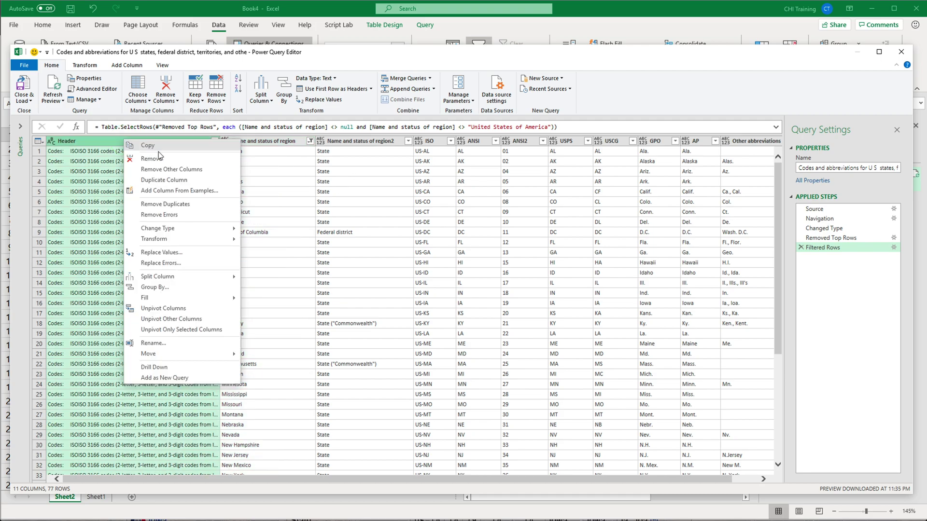
pyautogui.click(167, 161)
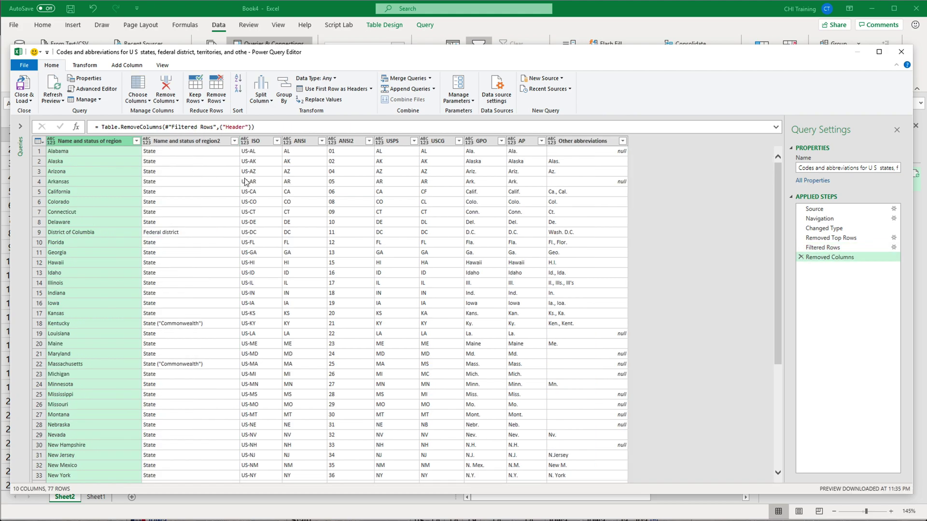
# Remove the ISO, ANSI, ANSI2, USCG, GPO, AP and Other abbreviations columns from the state abbreviations query.
pyautogui.click(400, 145)
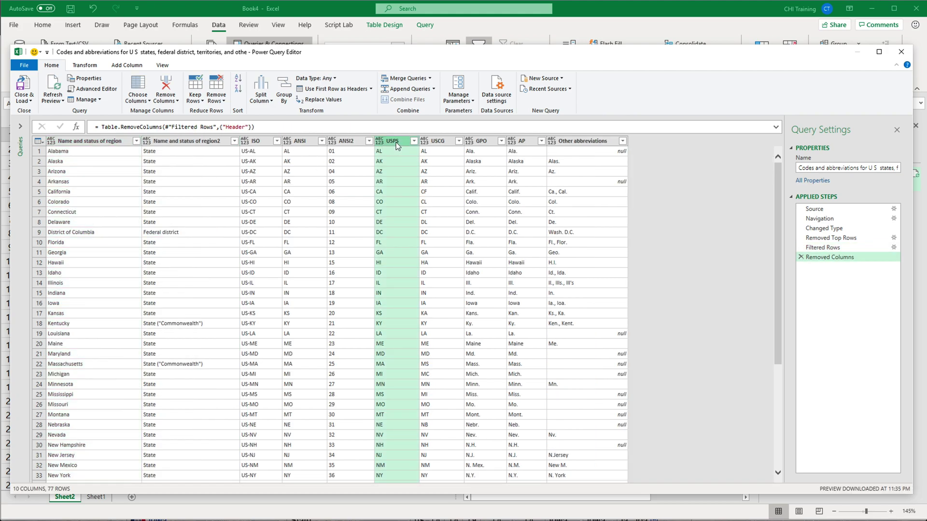
pyautogui.click(258, 145)
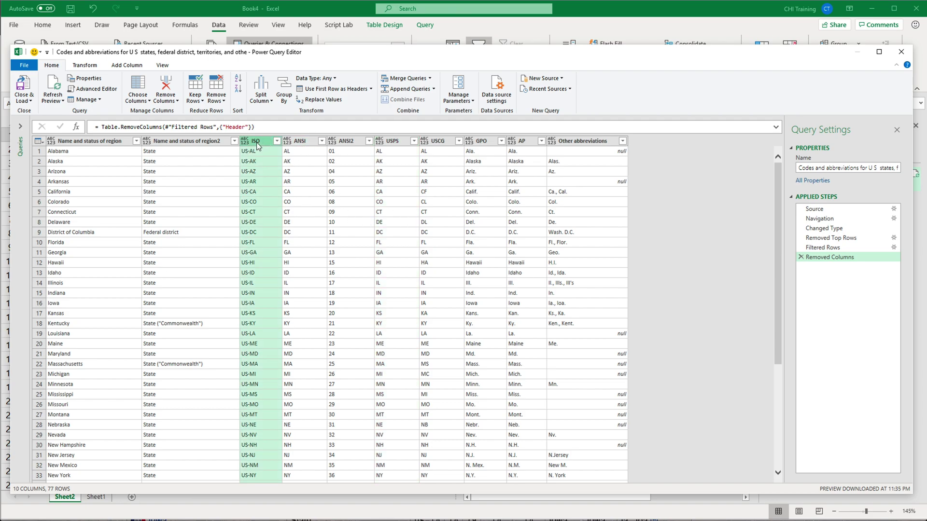
pyautogui.keyDown('shift'); pyautogui.click(300, 145); pyautogui.keyUp('shift')
pyautogui.keyDown('shift'); pyautogui.click(349, 145); pyautogui.keyUp('shift')
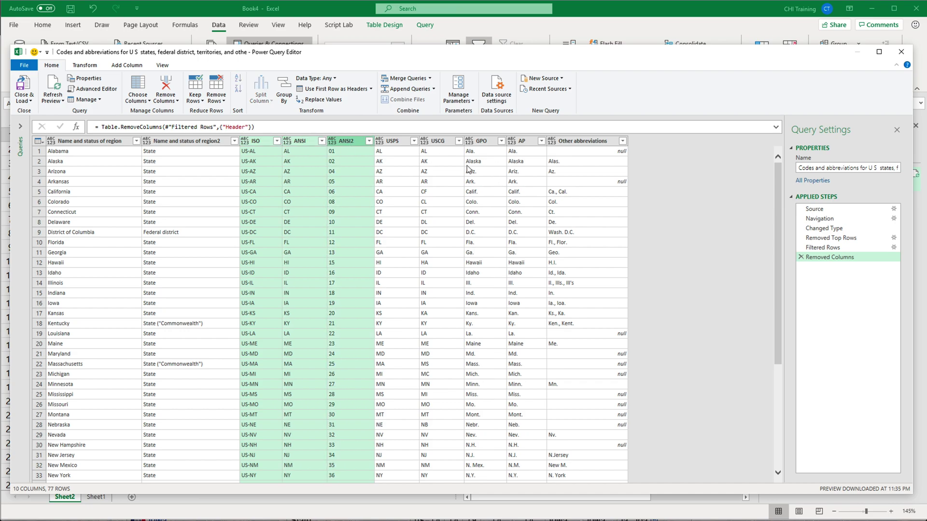
pyautogui.keyDown('ctrl'); pyautogui.click(442, 144); pyautogui.keyUp('ctrl')
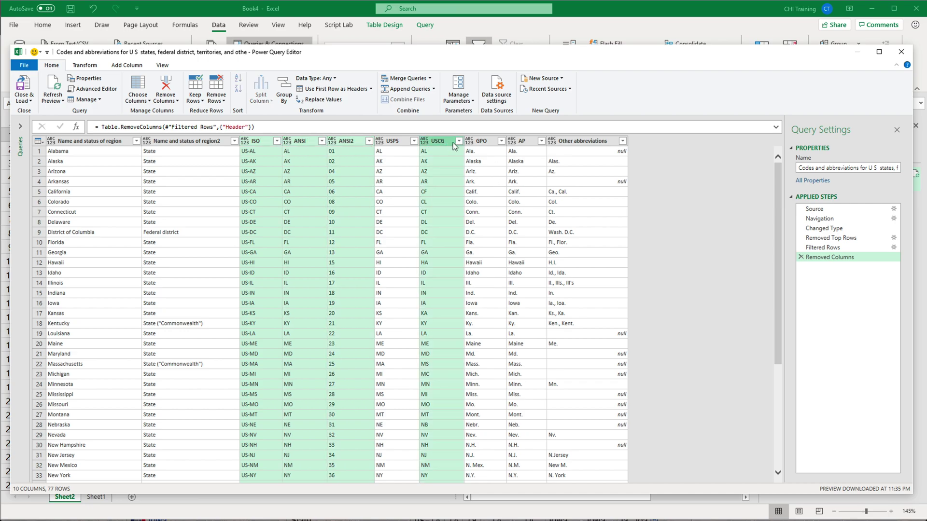
pyautogui.keyDown('ctrl'); pyautogui.click(486, 145); pyautogui.keyUp('ctrl')
pyautogui.click(512, 141)
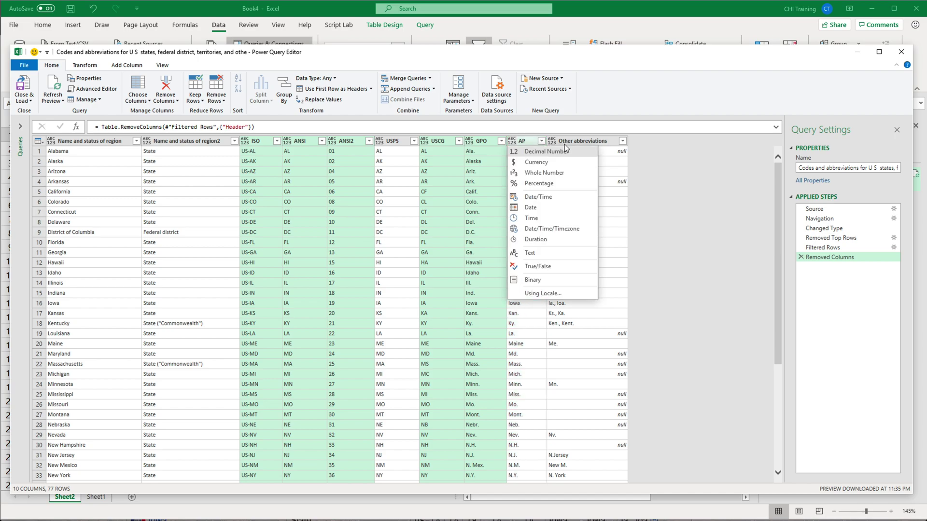
pyautogui.keyDown('ctrl'); pyautogui.click(573, 141); pyautogui.keyUp('ctrl')
pyautogui.keyDown('ctrl'); pyautogui.click(534, 144); pyautogui.keyUp('ctrl')
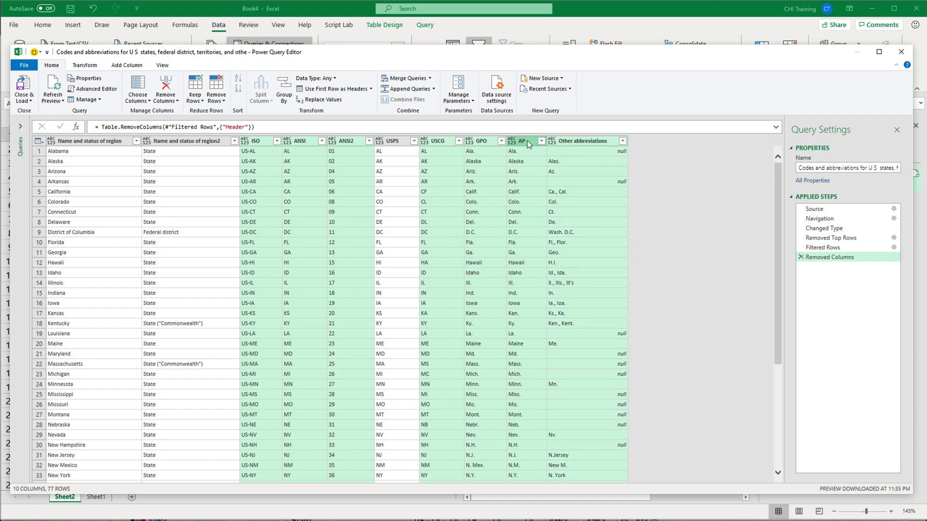
pyautogui.rightClick(490, 143)
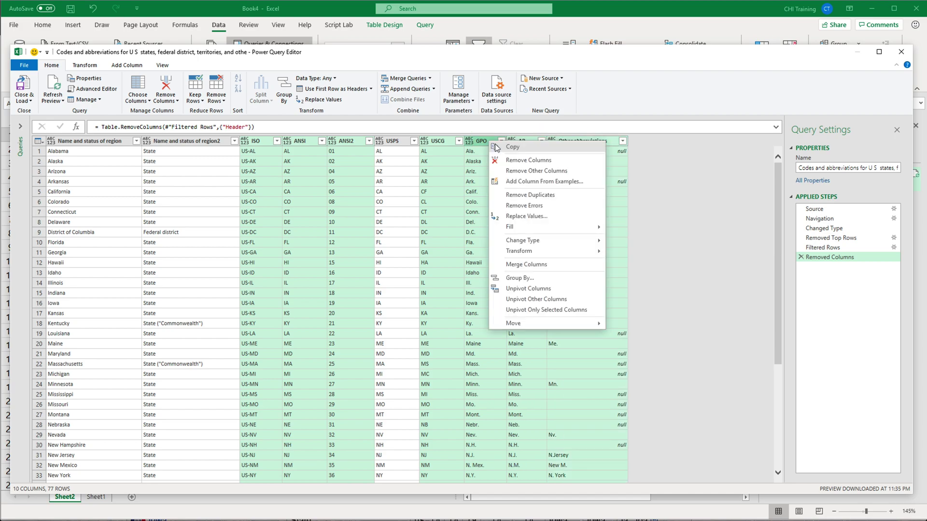
pyautogui.click(529, 161)
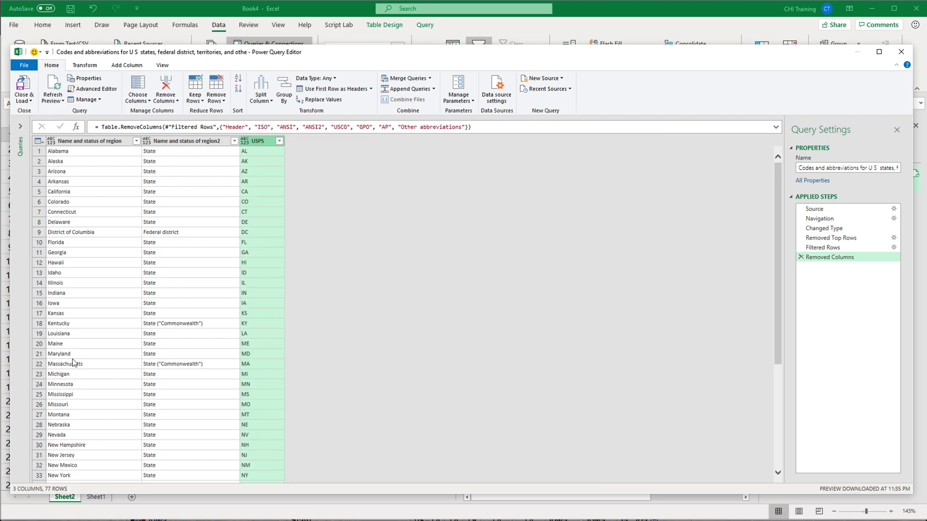
# Rename the state abbreviations query as short state table.
pyautogui.scroll(-15, 147, 263)
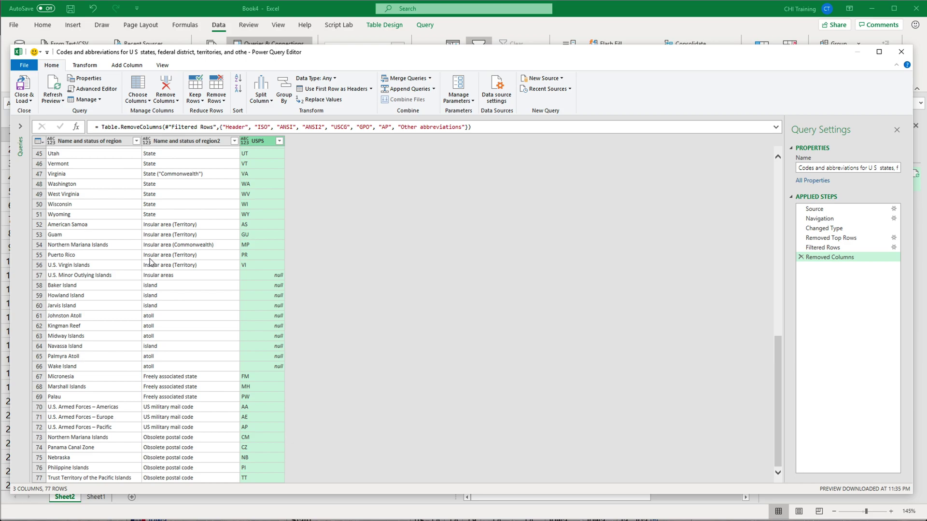
pyautogui.click(842, 169)
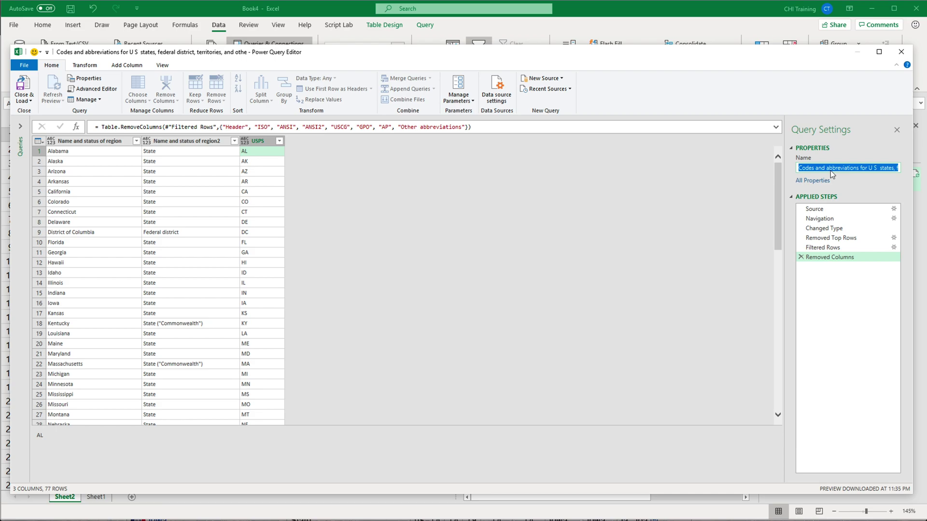
pyautogui.press('BackSpace')
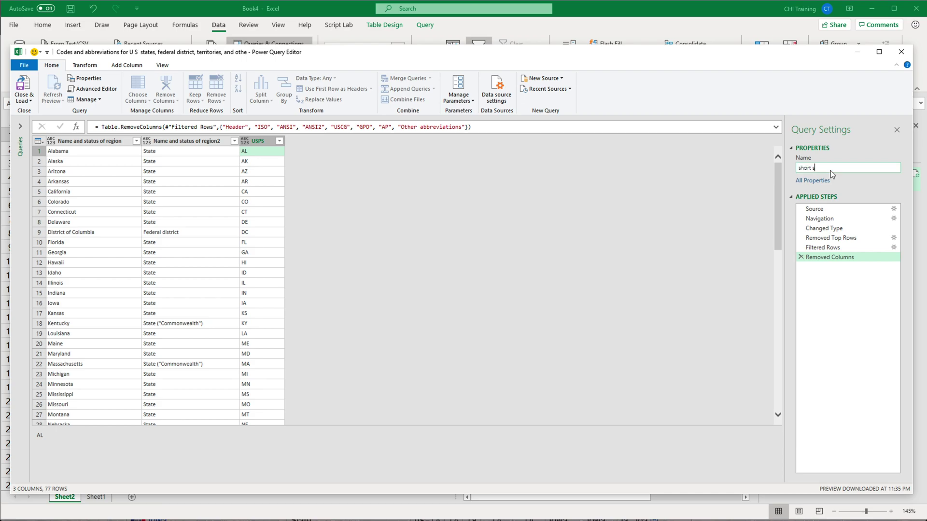
pyautogui.write('short state table')
pyautogui.press('Return')
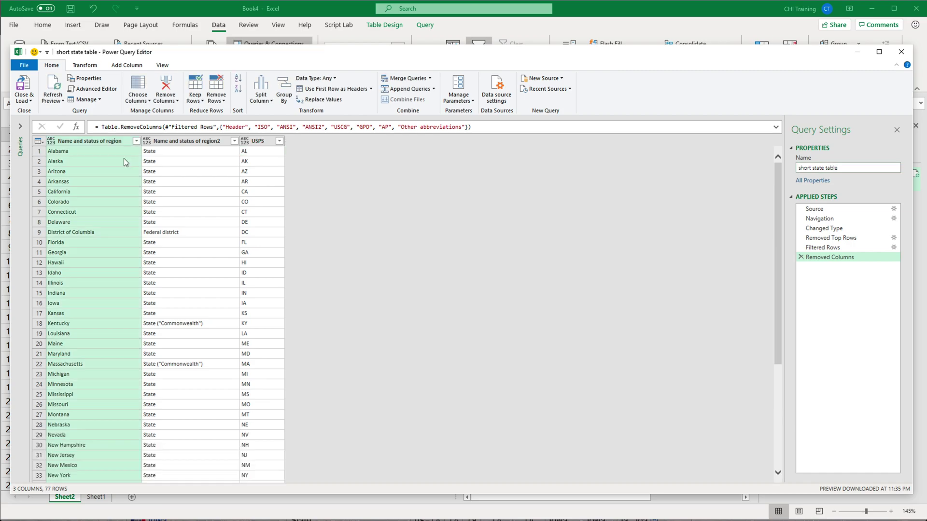
# Compare the State[c] column of the cities query with the region names in the short state table query.
pyautogui.click(21, 129)
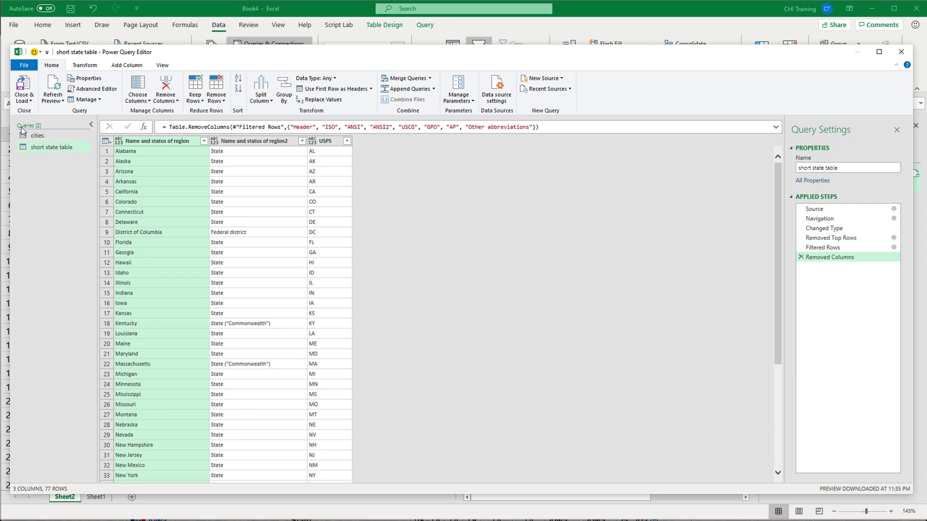
pyautogui.click(46, 135)
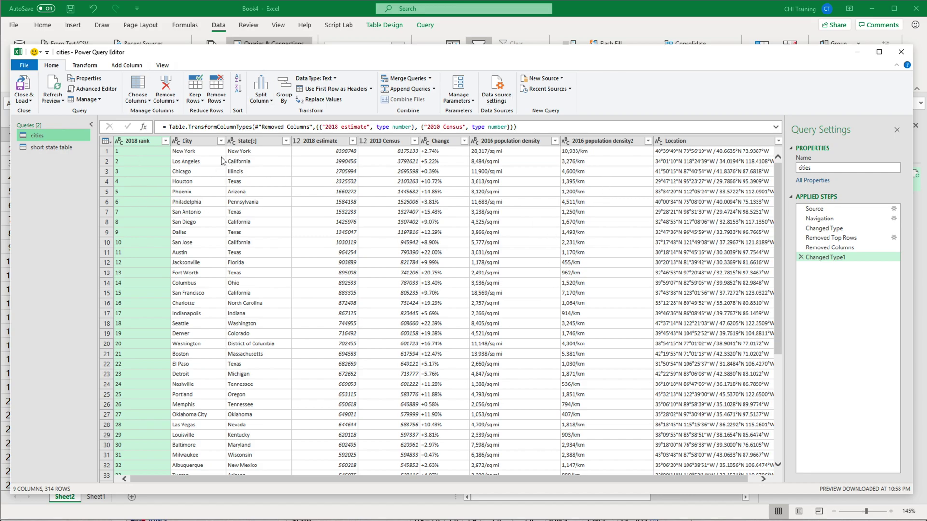
pyautogui.click(247, 154)
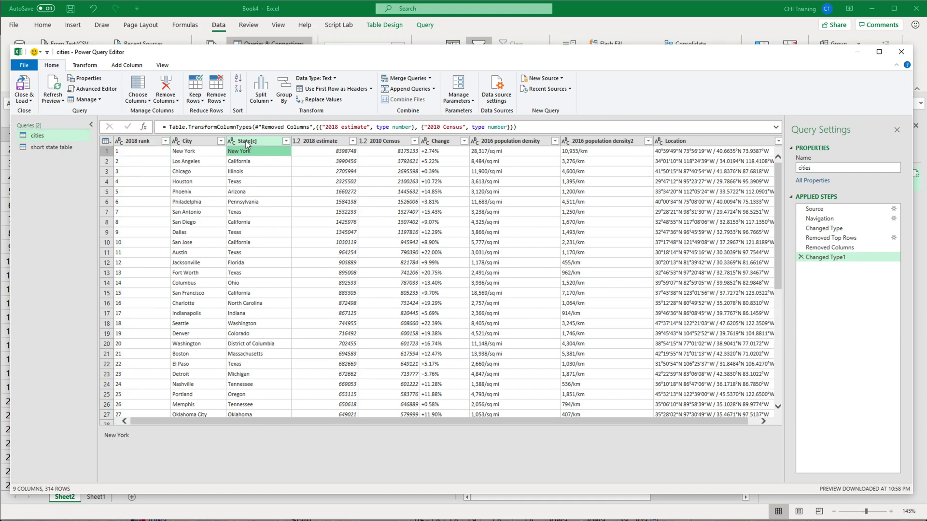
pyautogui.click(67, 148)
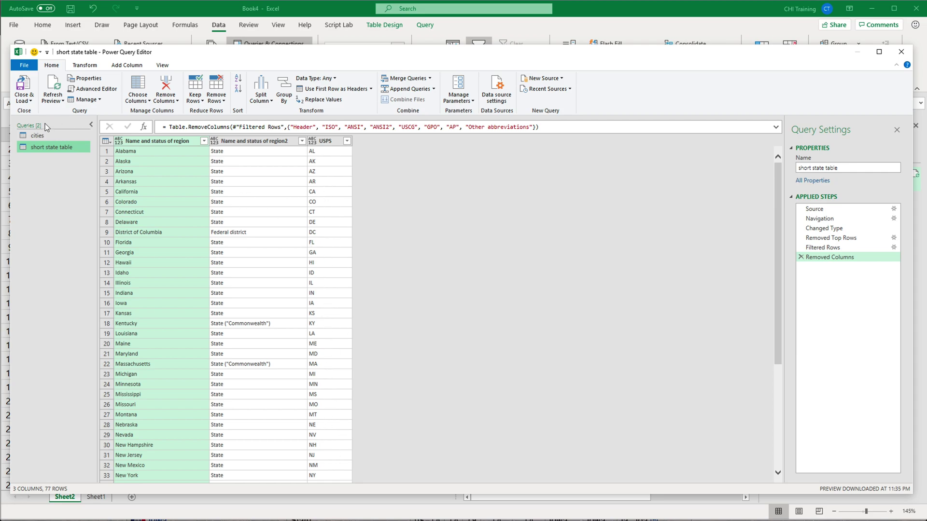
# Set up a merge of the cities query with short state table, matching State[c] to Name and status of region.
pyautogui.click(36, 135)
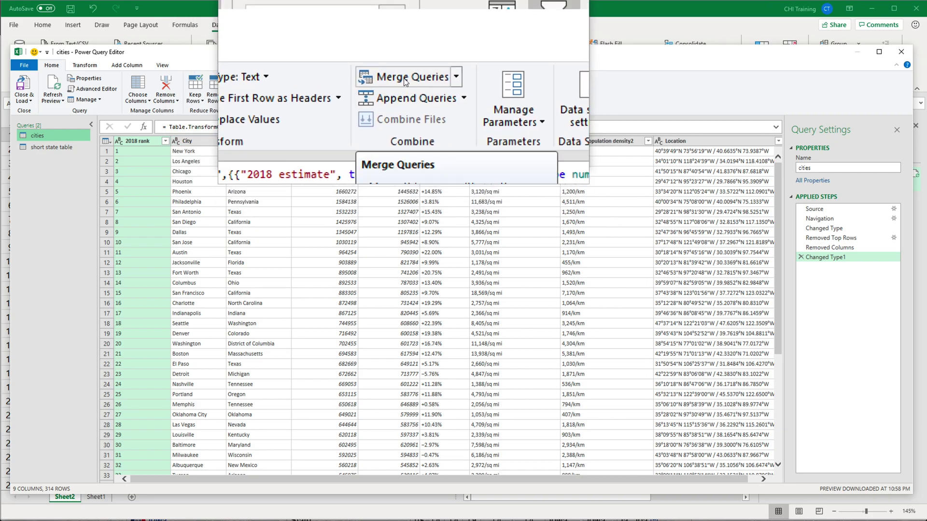
pyautogui.click(405, 79)
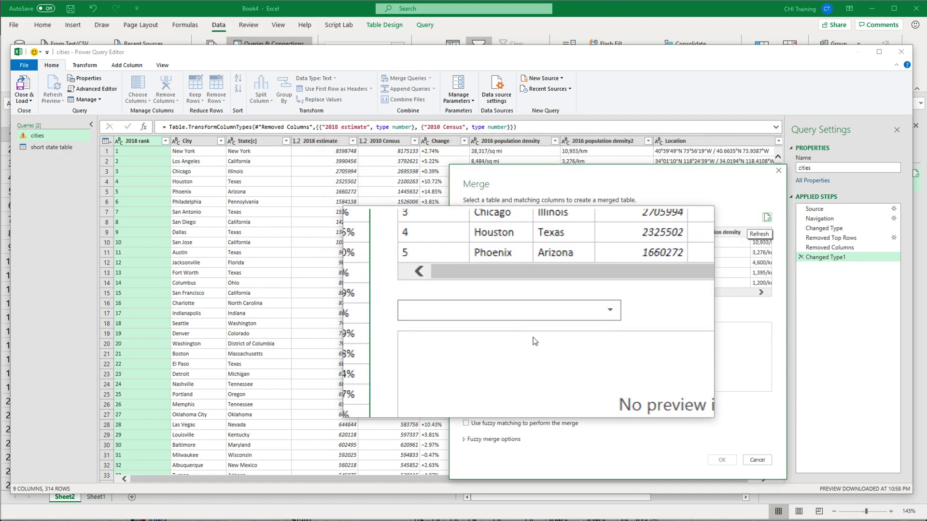
pyautogui.click(570, 313)
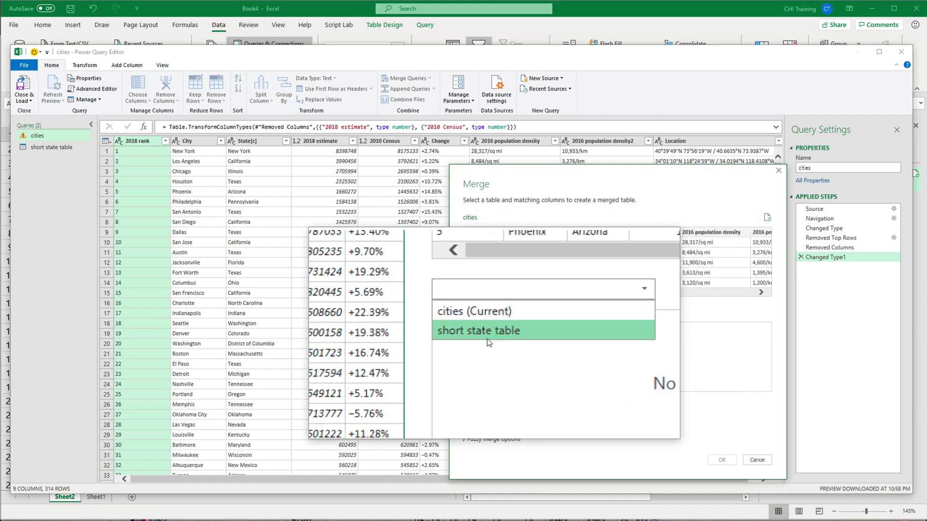
pyautogui.click(491, 335)
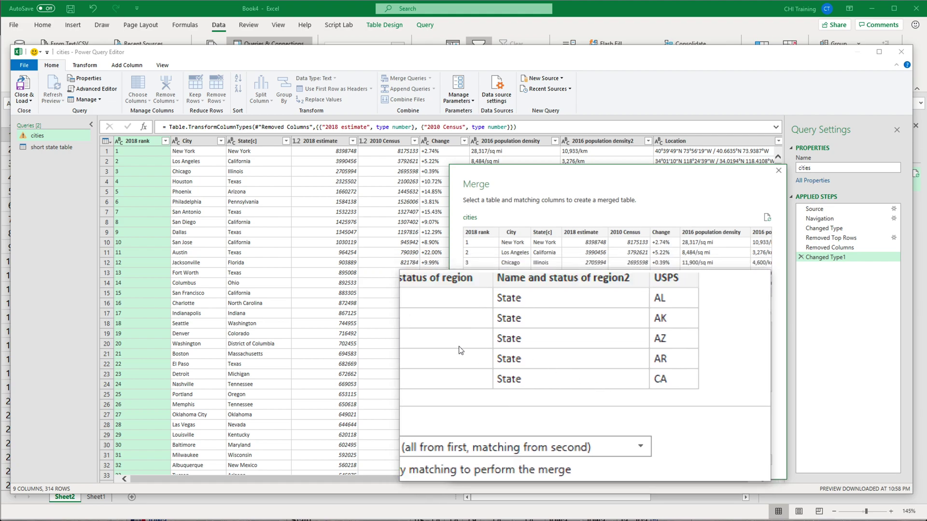
pyautogui.click(544, 234)
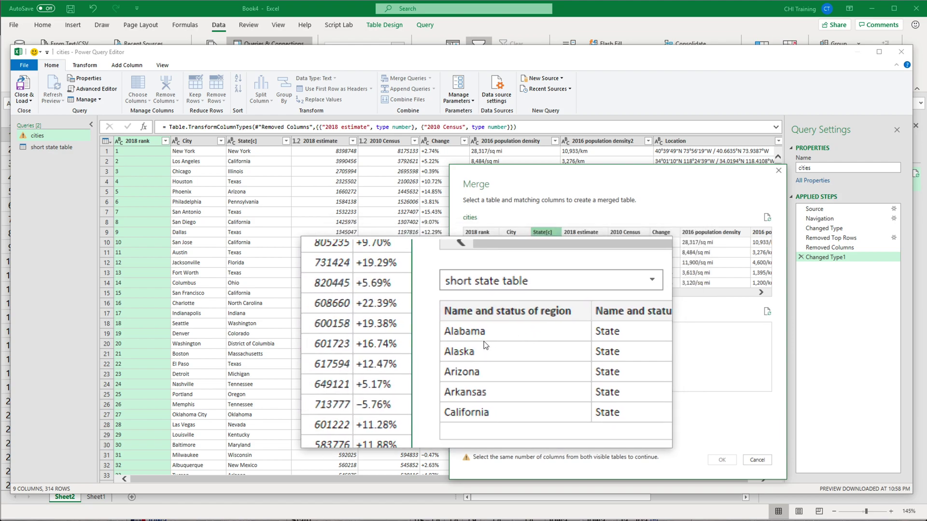
pyautogui.click(481, 328)
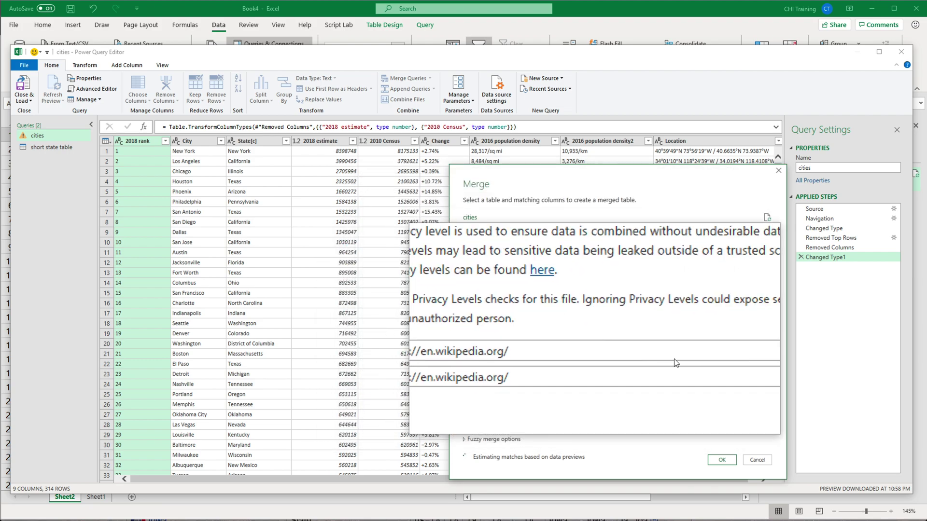
# Set the Wikipedia source's privacy level to Private and complete the merge with the Left Outer join.
pyautogui.click(751, 341)
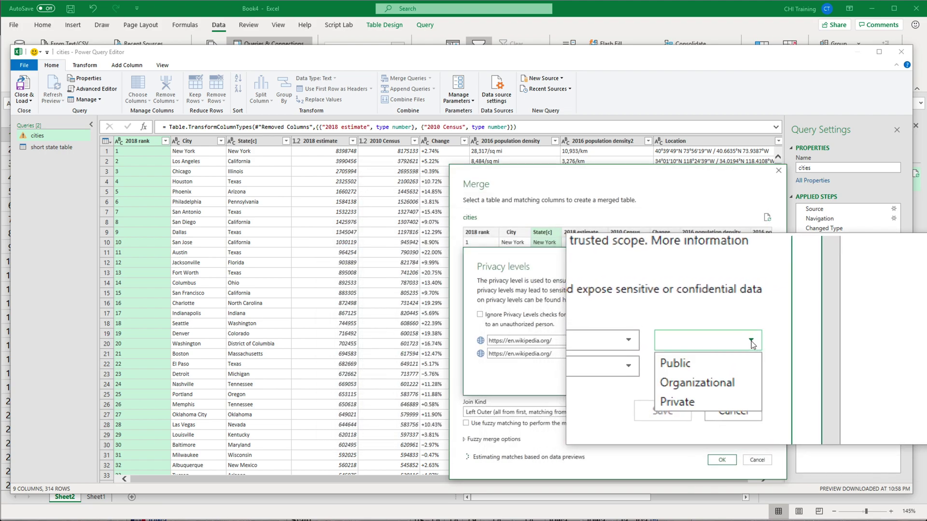
pyautogui.click(717, 372)
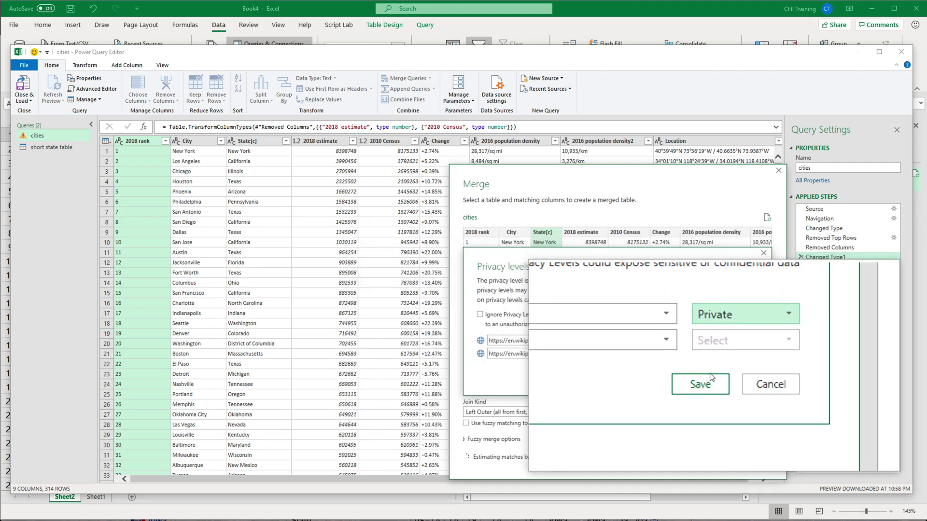
pyautogui.click(706, 377)
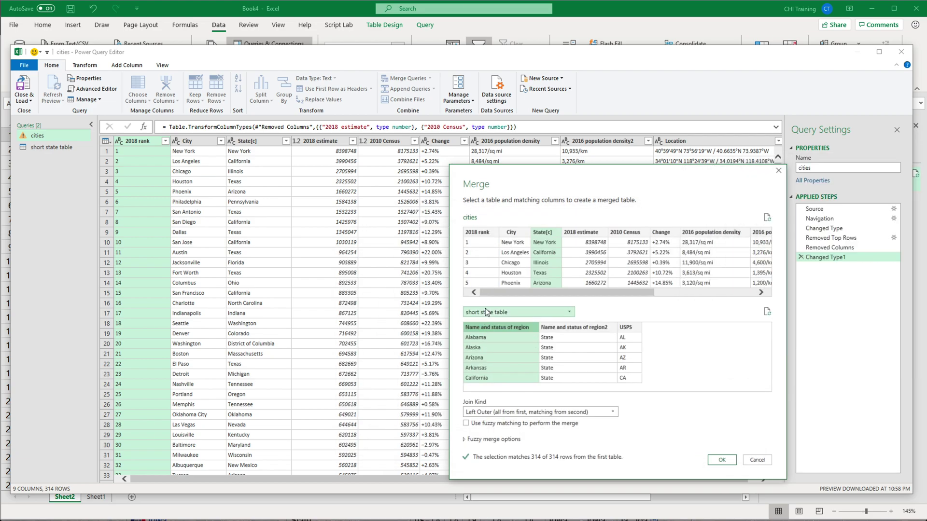
pyautogui.click(722, 460)
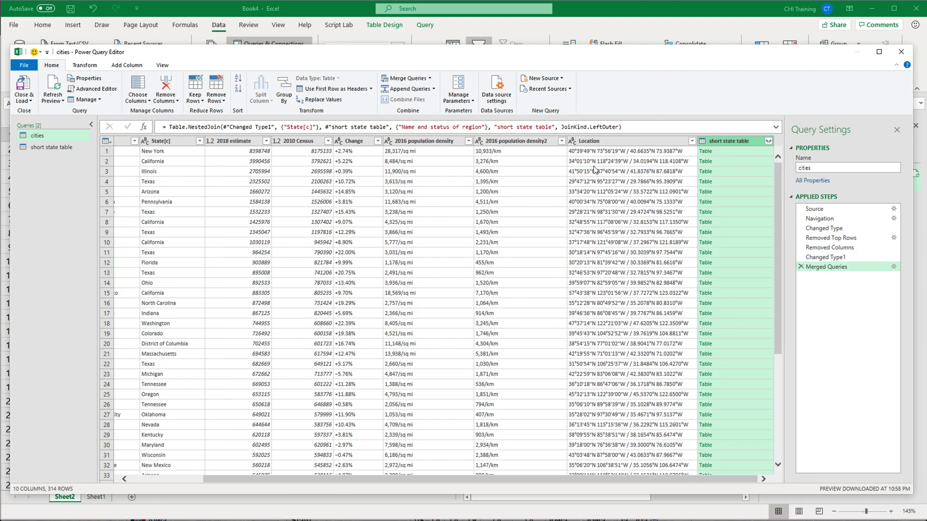
# Expand only the USPS column from the merged short state table and move it between City and State[c].
pyautogui.click(769, 141)
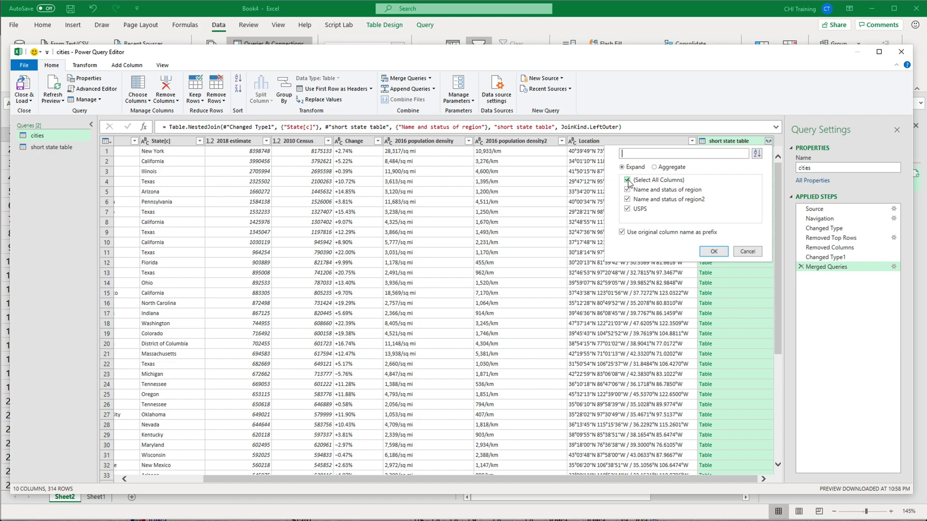
pyautogui.click(627, 180)
pyautogui.click(627, 208)
pyautogui.click(714, 252)
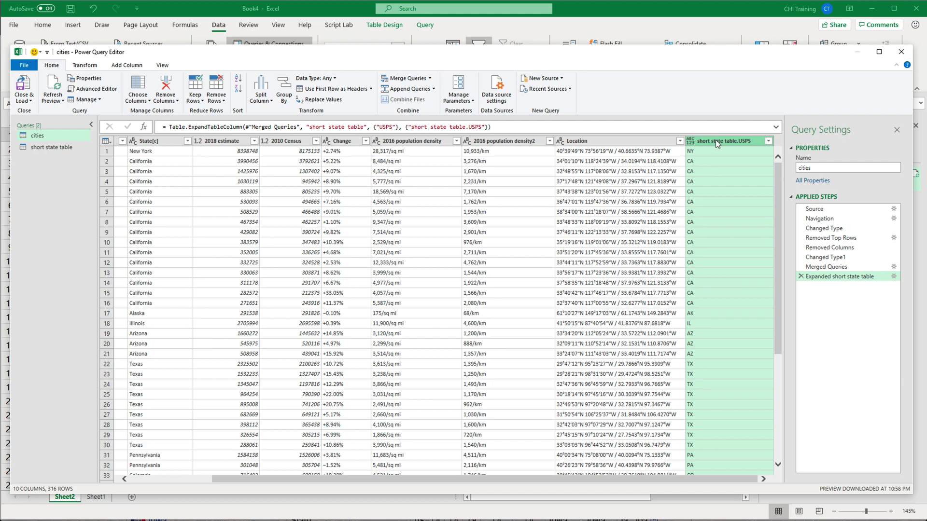
pyautogui.moveTo(717, 141); pyautogui.dragTo(180, 158)
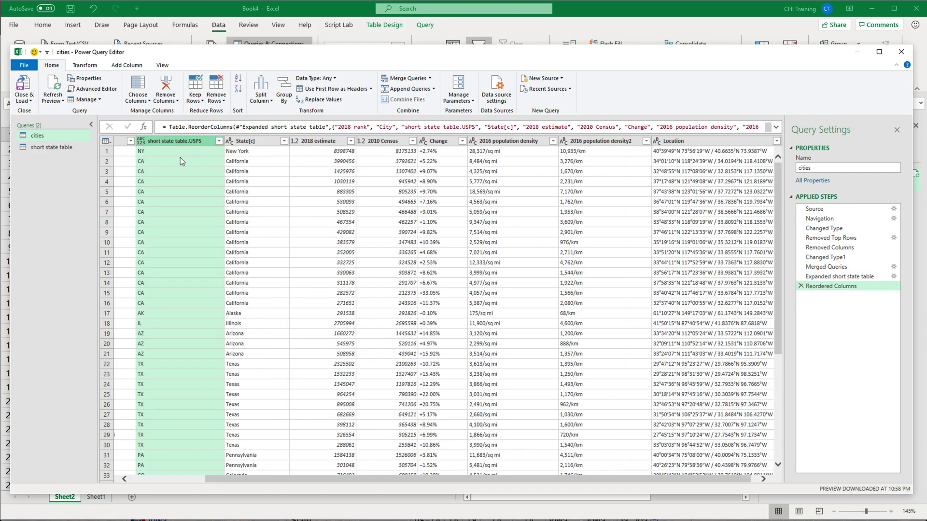
pyautogui.moveTo(534, 479); pyautogui.dragTo(345, 485)
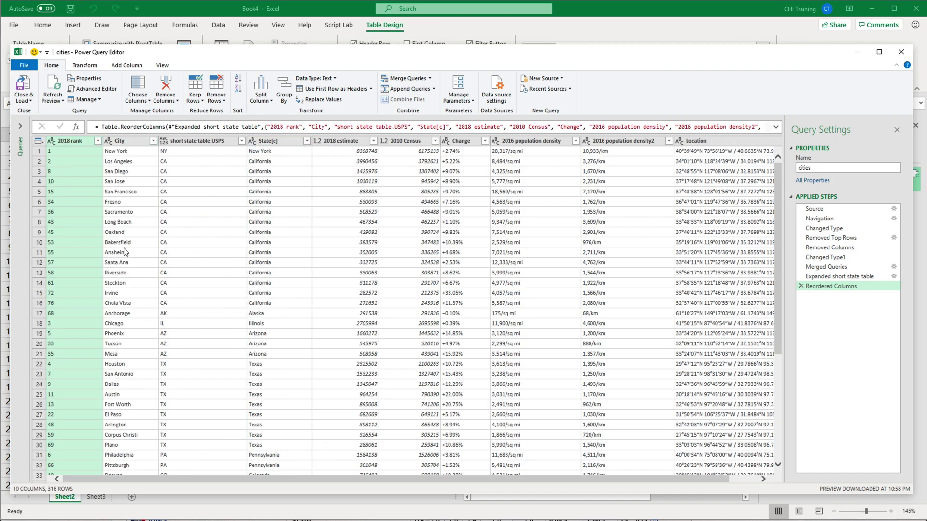
# Close the Power Query Editor and load the query changes into the workbook.
pyautogui.click(30, 100)
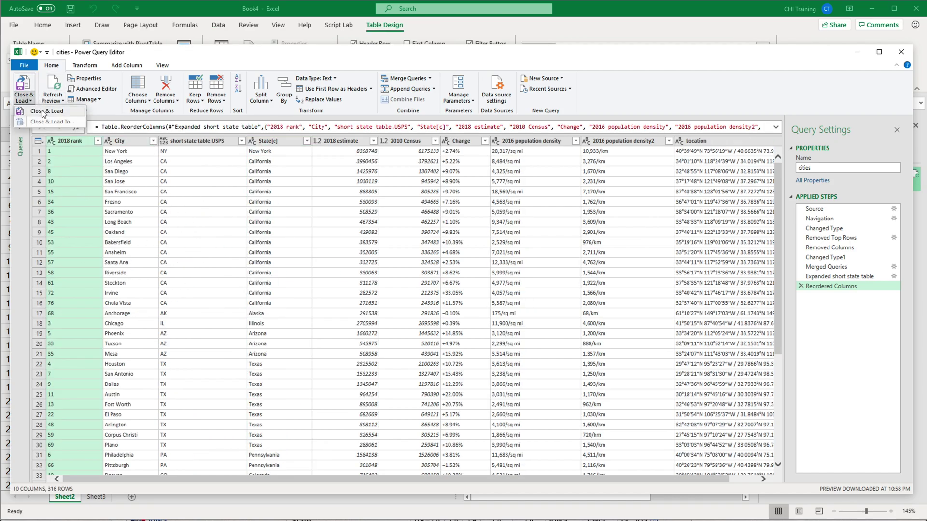
pyautogui.click(44, 114)
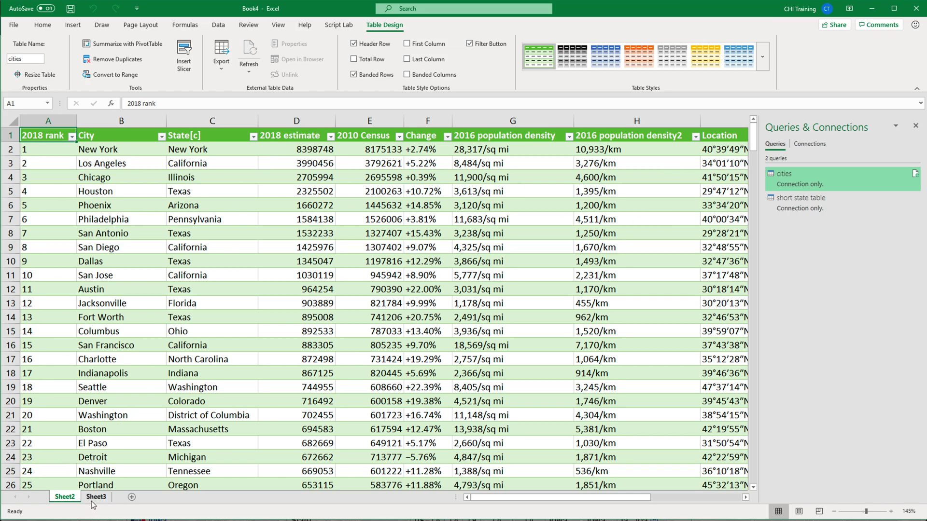
pyautogui.moveTo(835, 182)
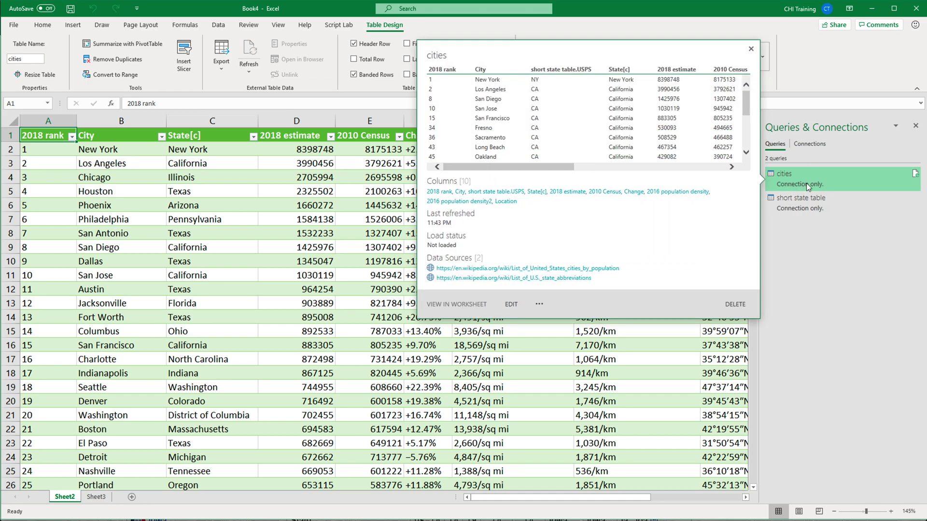
# Add a new worksheet after Sheet2 and name it data.
pyautogui.click(132, 497)
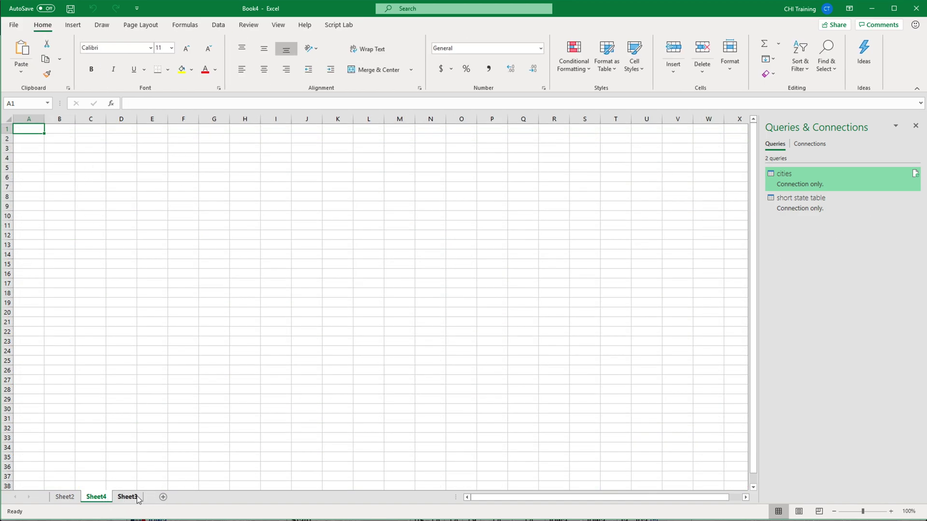
pyautogui.doubleClick(106, 497)
pyautogui.write('data')
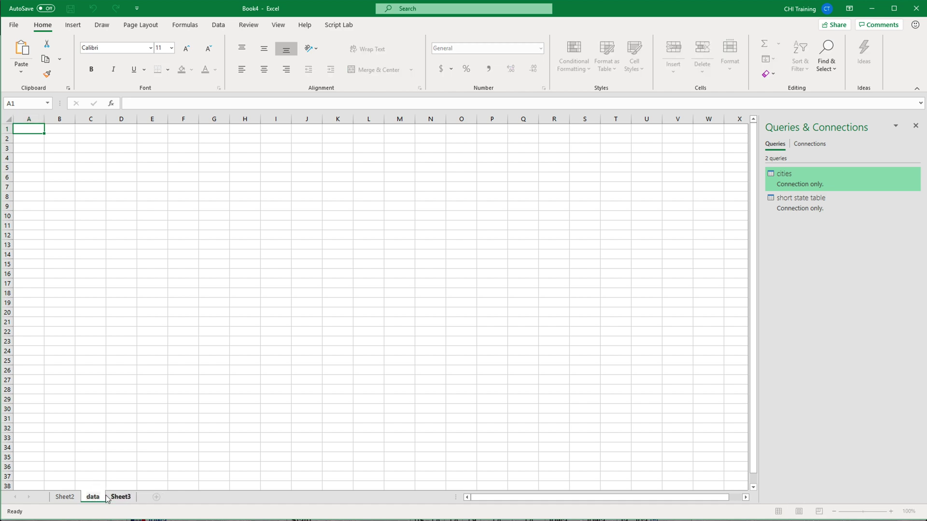
# Load the cities query as a table into the existing data worksheet, starting at cell A1.
pyautogui.press('Return')
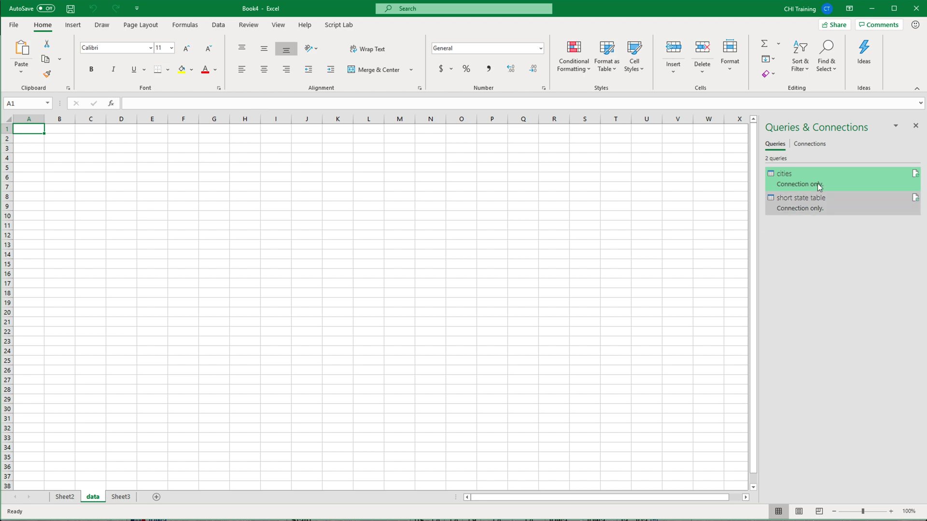
pyautogui.moveTo(842, 180)
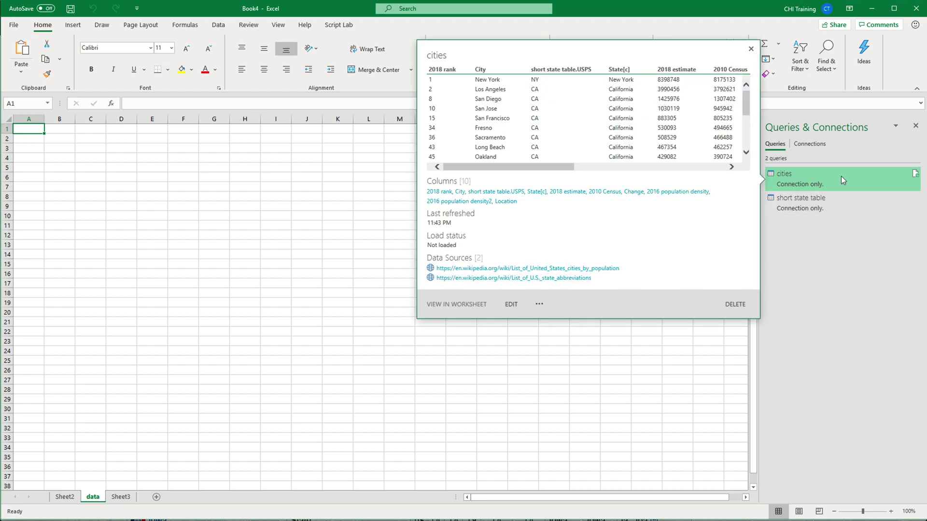
pyautogui.rightClick(795, 178)
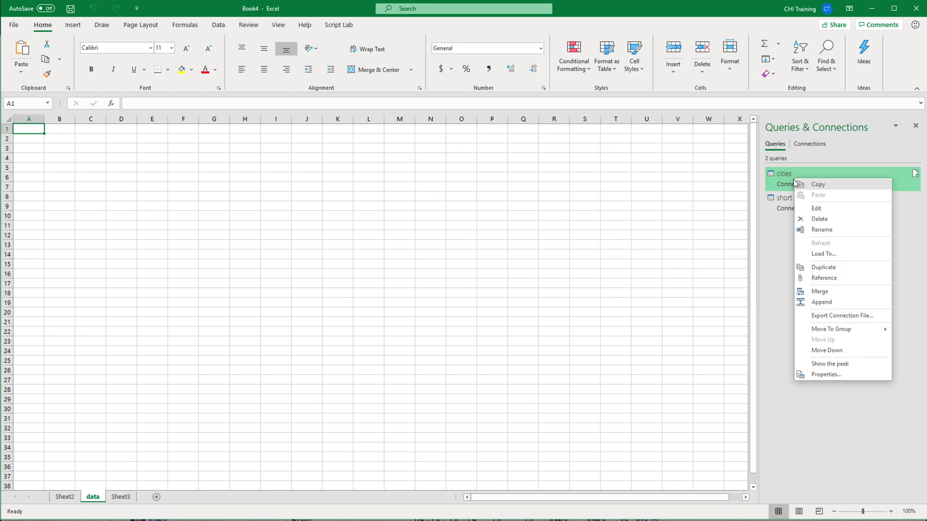
pyautogui.click(838, 256)
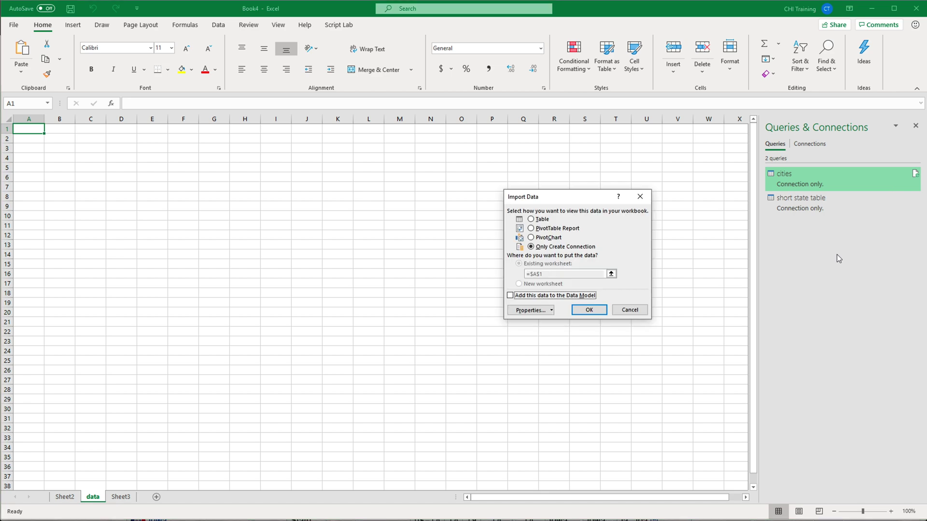
pyautogui.click(545, 221)
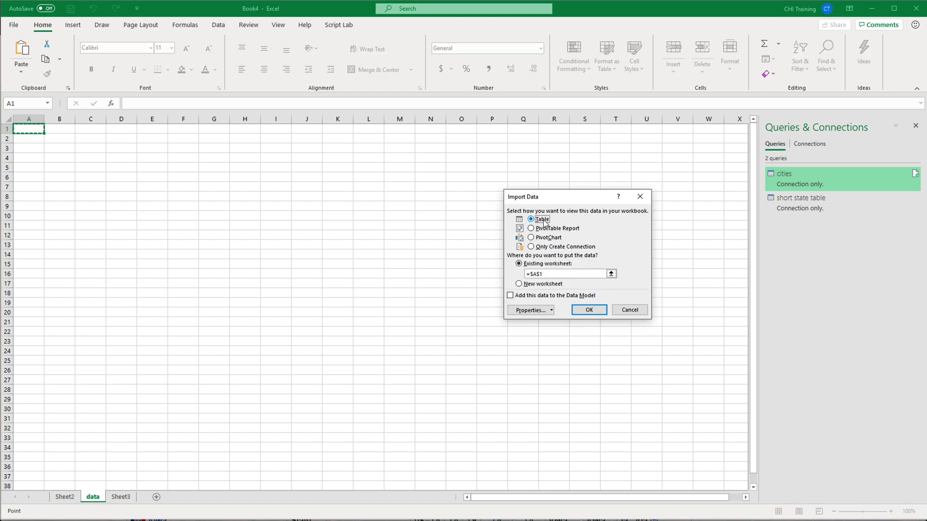
pyautogui.click(544, 273)
pyautogui.doubleClick(544, 273)
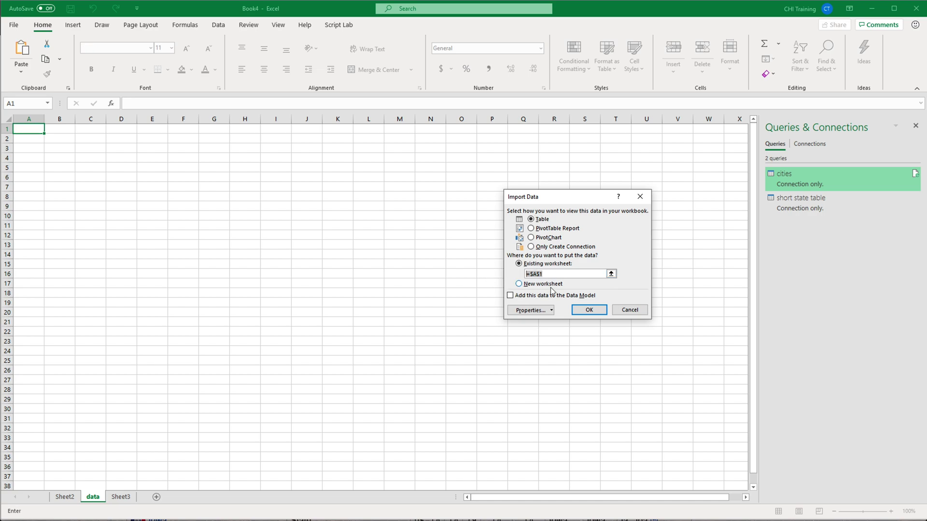
pyautogui.click(29, 177)
pyautogui.click(29, 128)
pyautogui.click(587, 309)
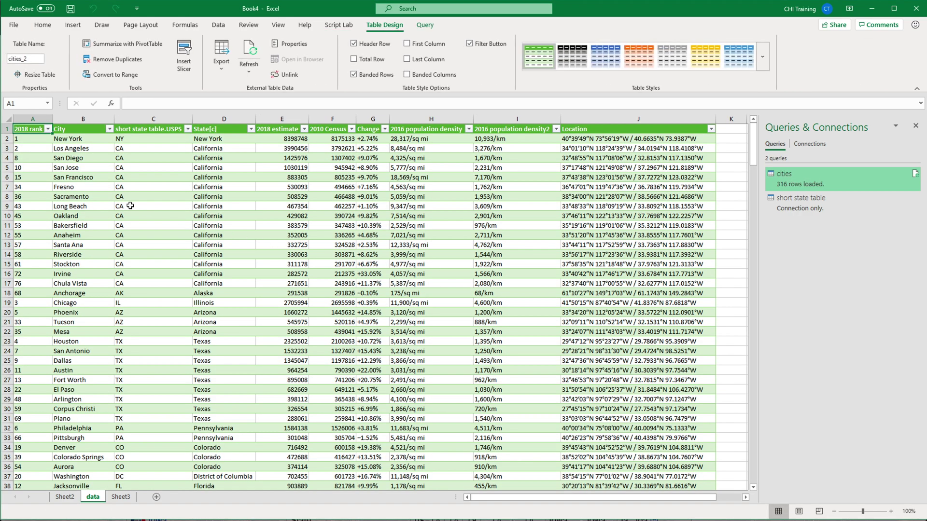
# Examine the city and USPS abbreviation columns of the loaded table and the details preview of the cities query.
pyautogui.scroll(7, 84, 206)
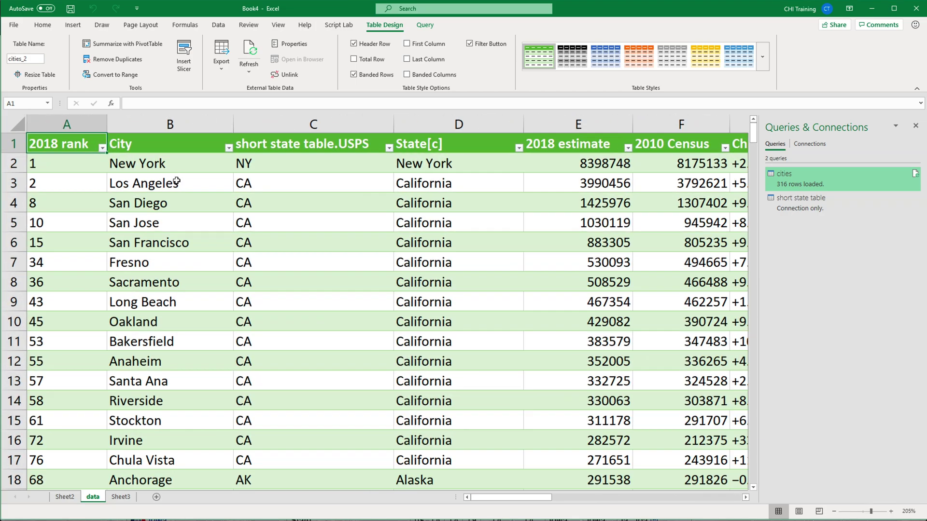
pyautogui.click(177, 165)
pyautogui.click(191, 185)
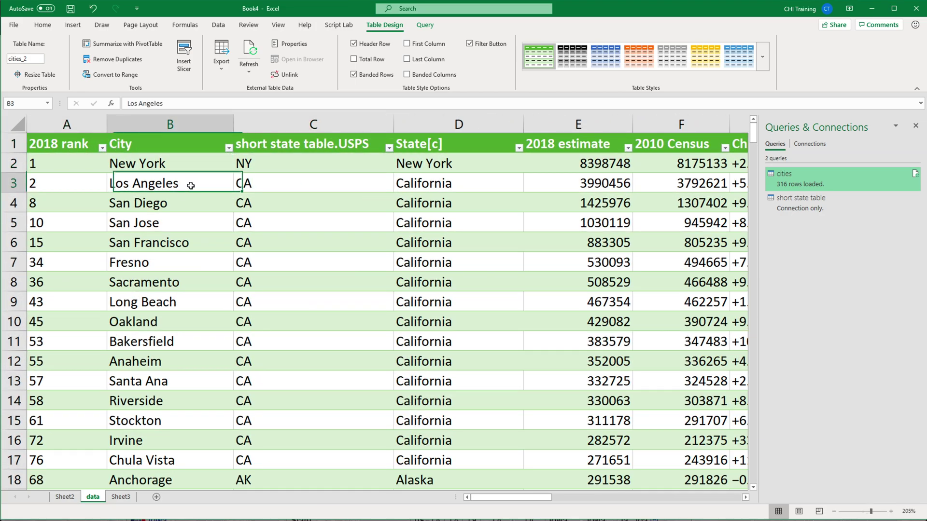
pyautogui.click(222, 196)
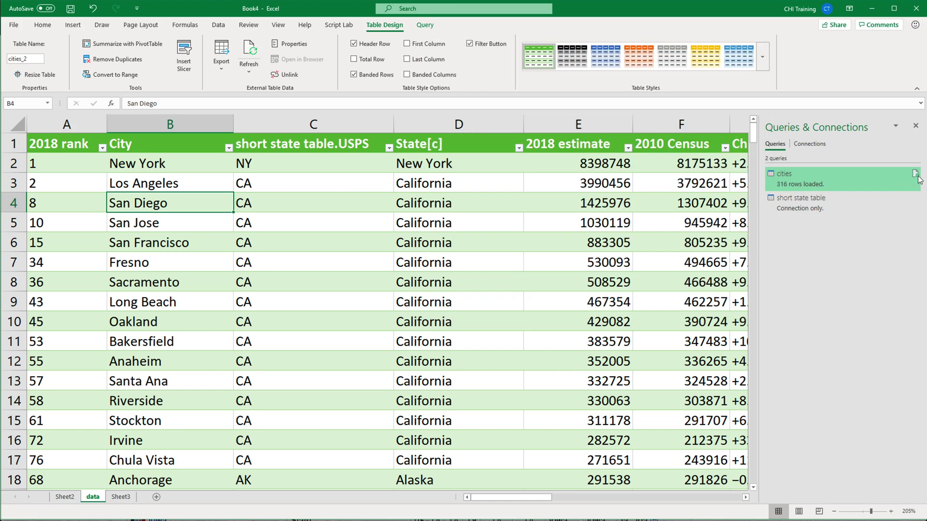
pyautogui.moveTo(918, 180)
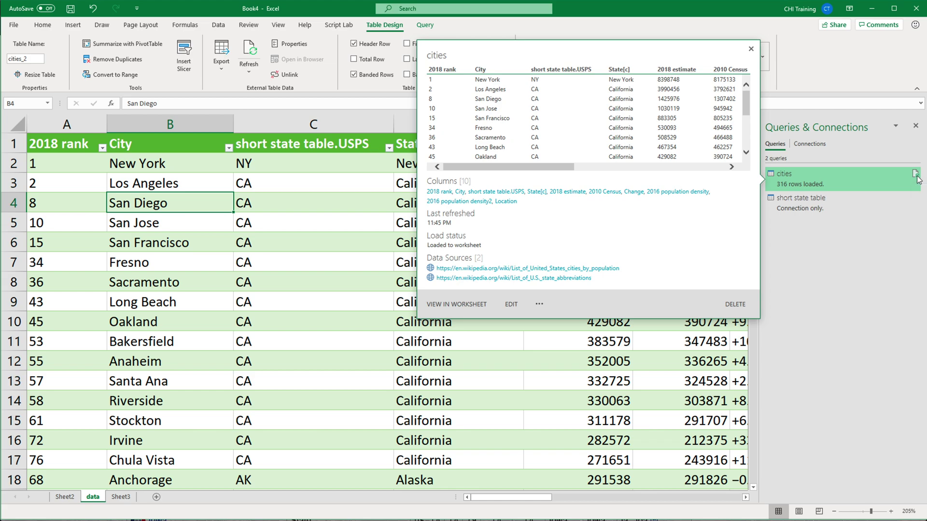